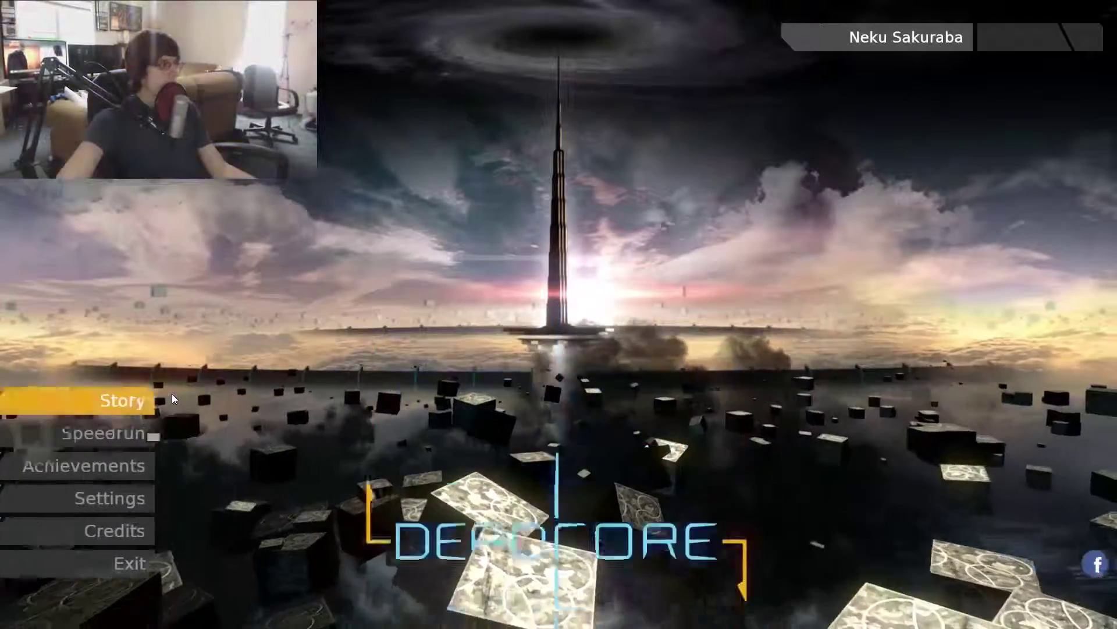
# Open Story mode from the DeadCore main menu to reach the level 01 save.
pyautogui.click(172, 394)
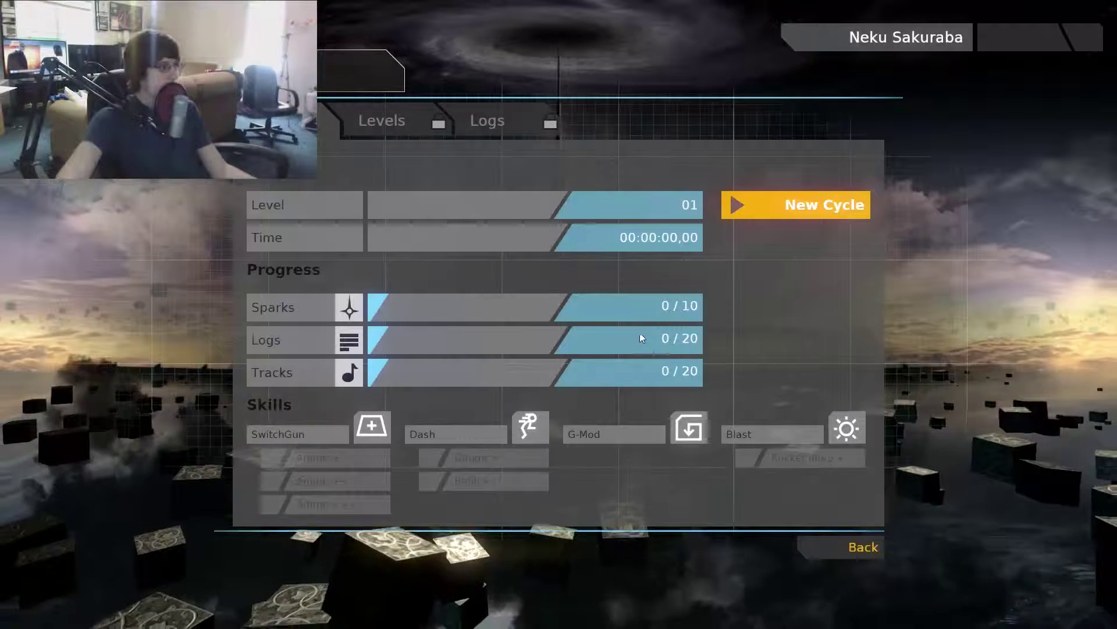
# Start a New Cycle so level 01 loads and its intro cutscene plays.
pyautogui.click(764, 204)
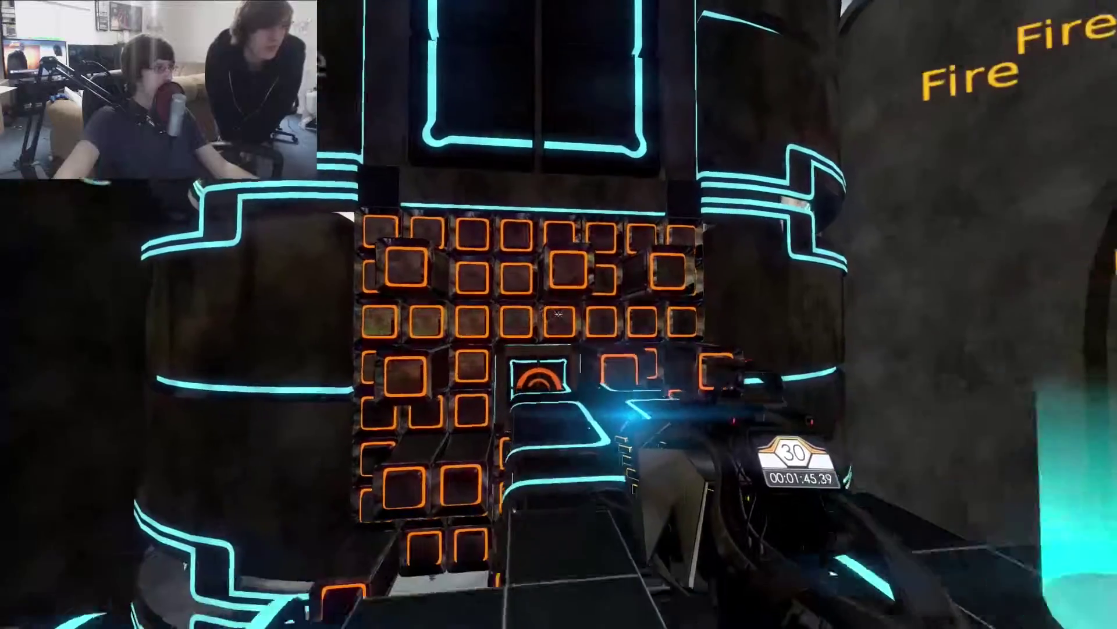
# Shoot the target in the orange-block wall to turn it green.
pyautogui.click(559, 315)
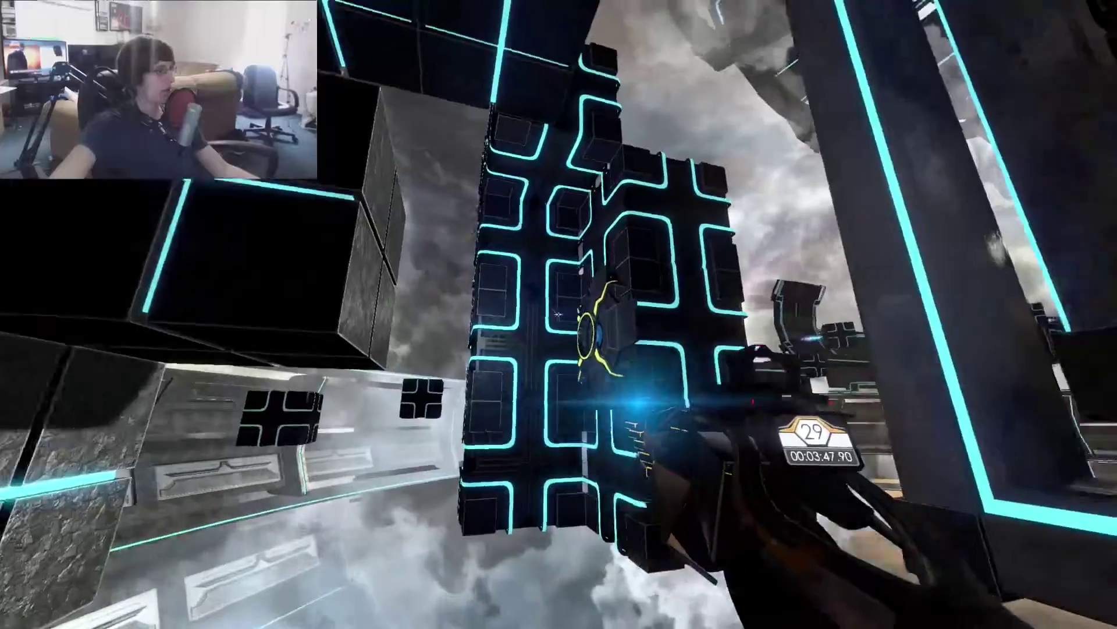
# Shoot the switch by the cube tower, then run through the corridor to the orange target.
pyautogui.click(559, 315)
pyautogui.click(559, 314)
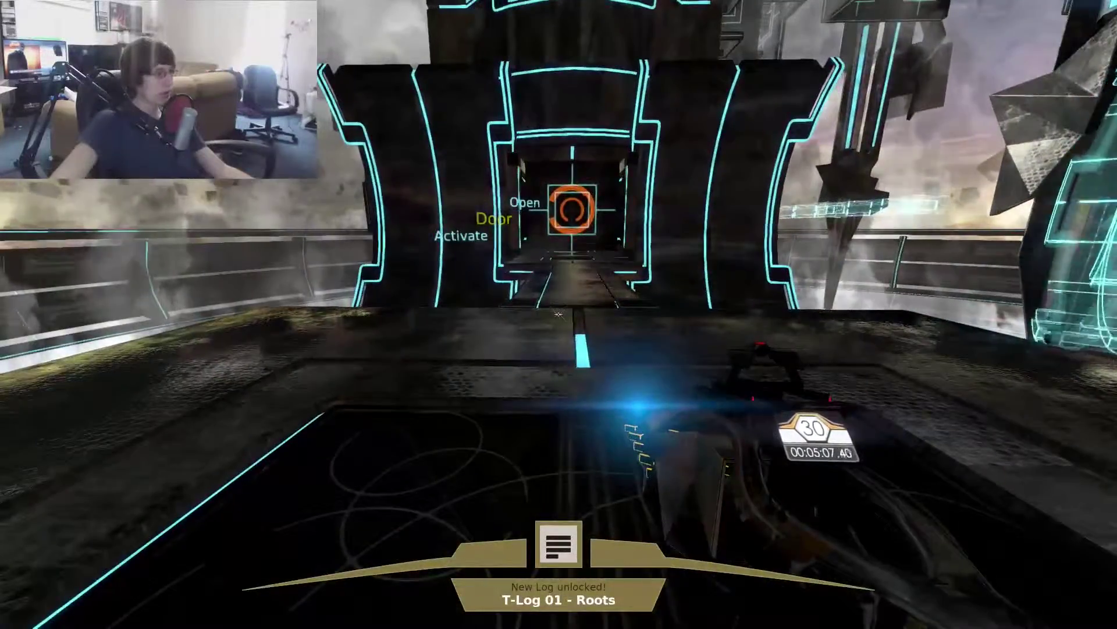
pyautogui.press('w')
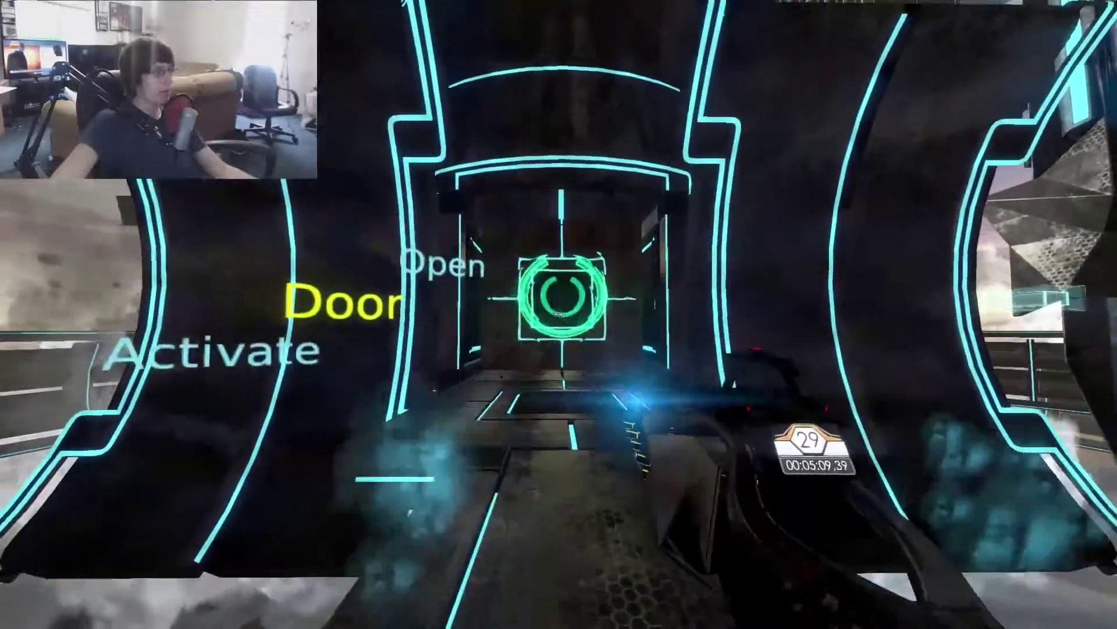
pyautogui.press('w')
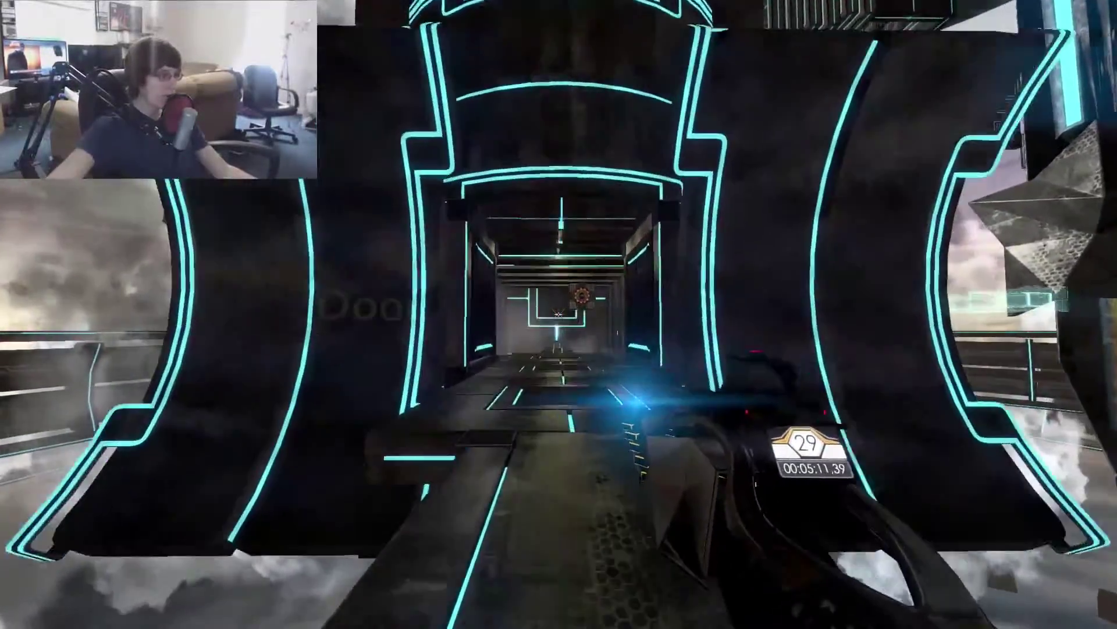
pyautogui.press('w')
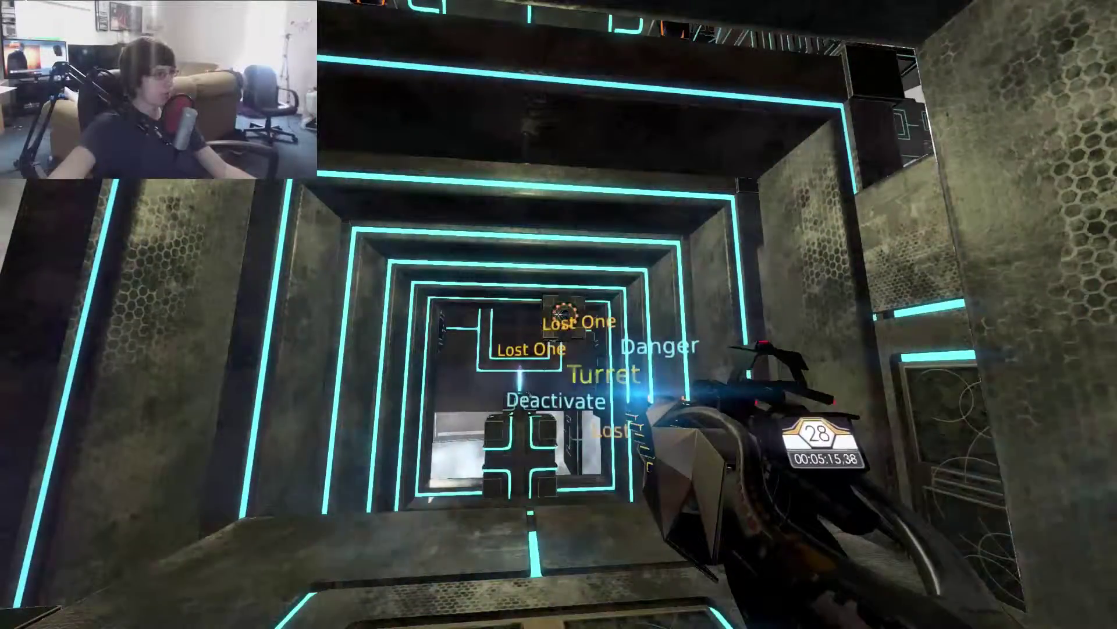
pyautogui.press('w')
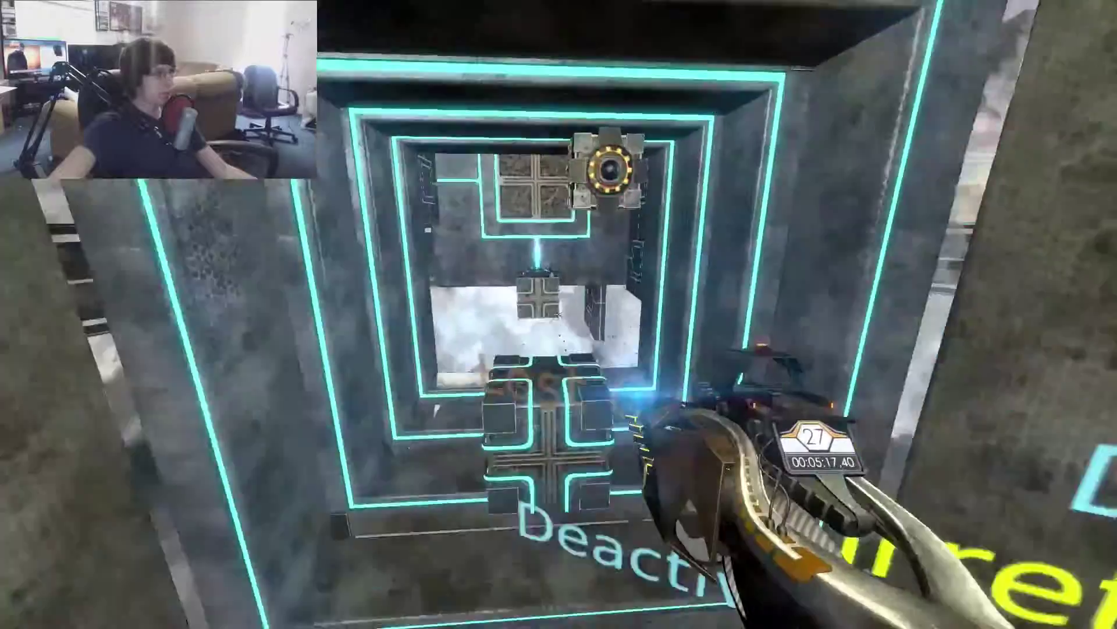
pyautogui.press('w')
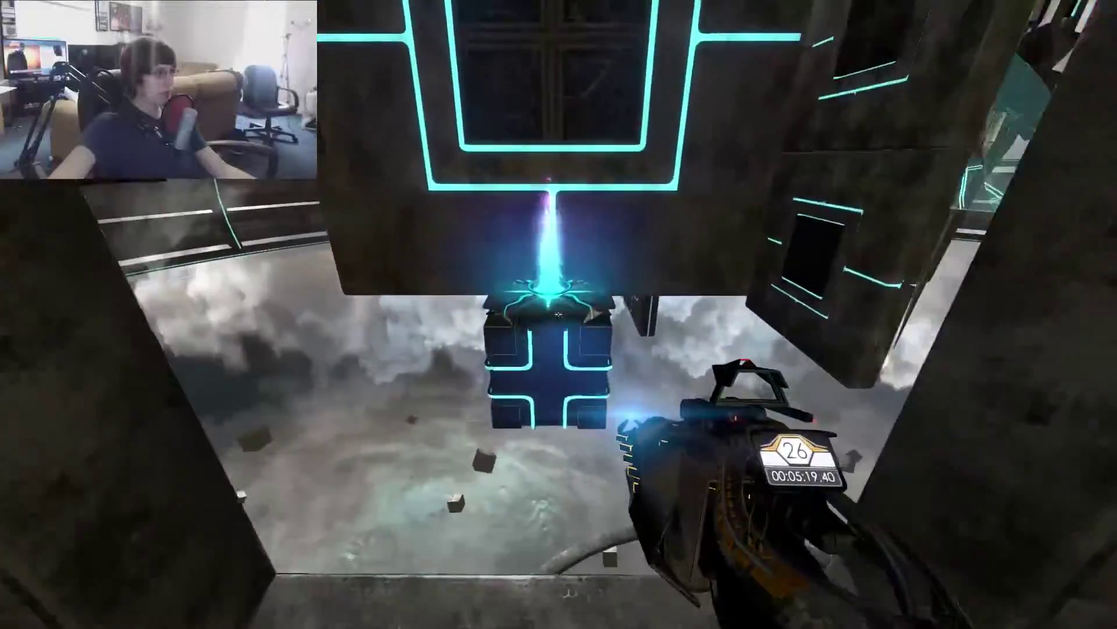
pyautogui.press('w')
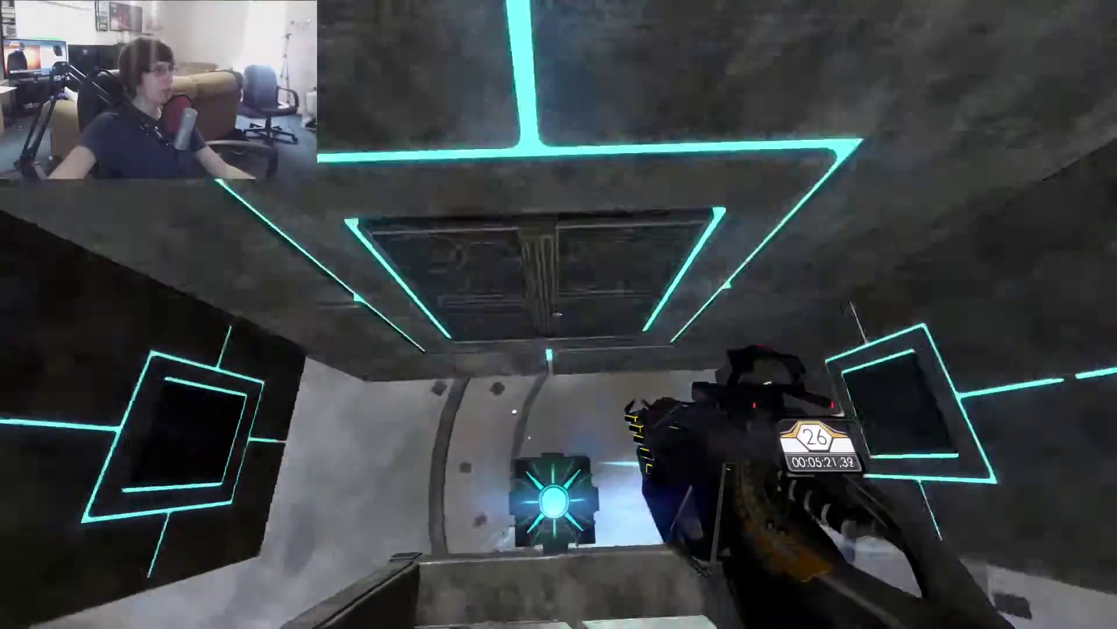
pyautogui.press('w')
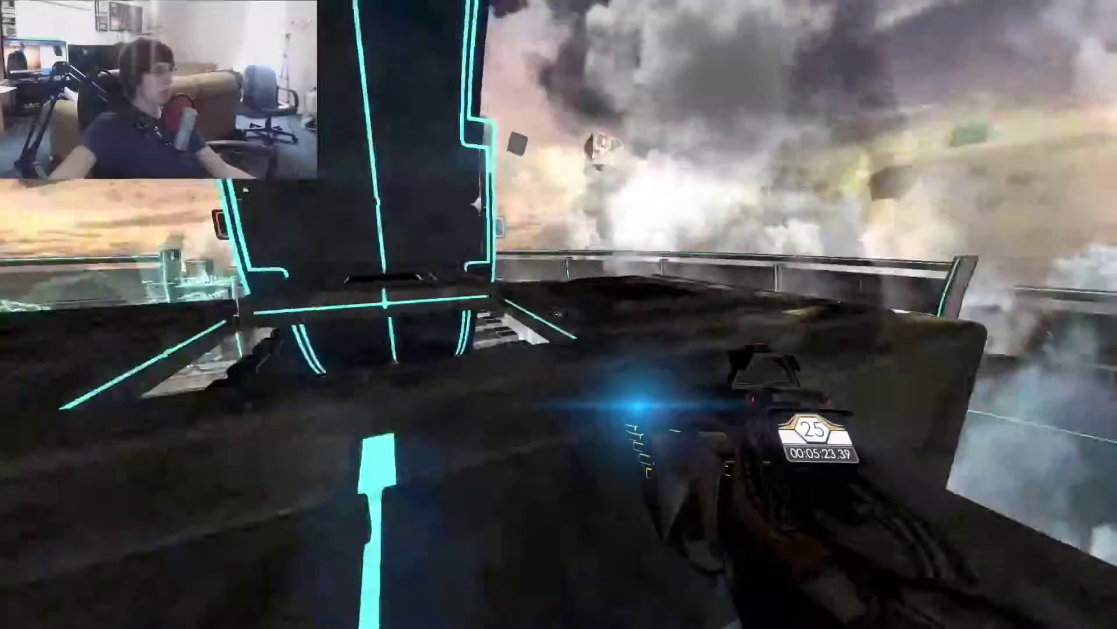
# Cross the platforms and cube structure, then shoot the red target on the cube wall.
pyautogui.press('w')
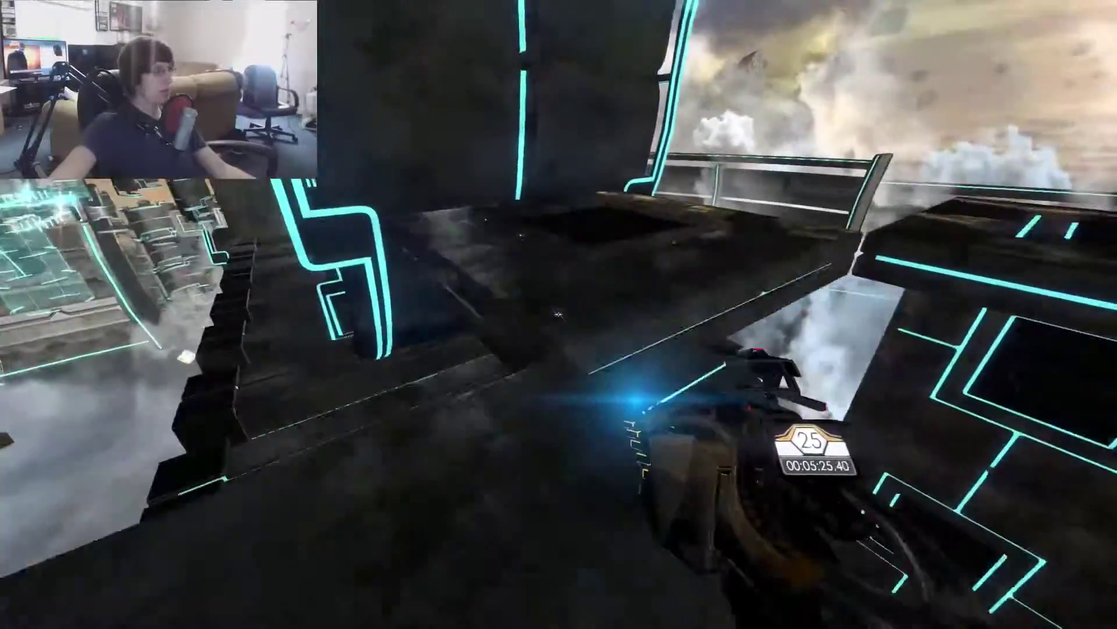
pyautogui.press('w')
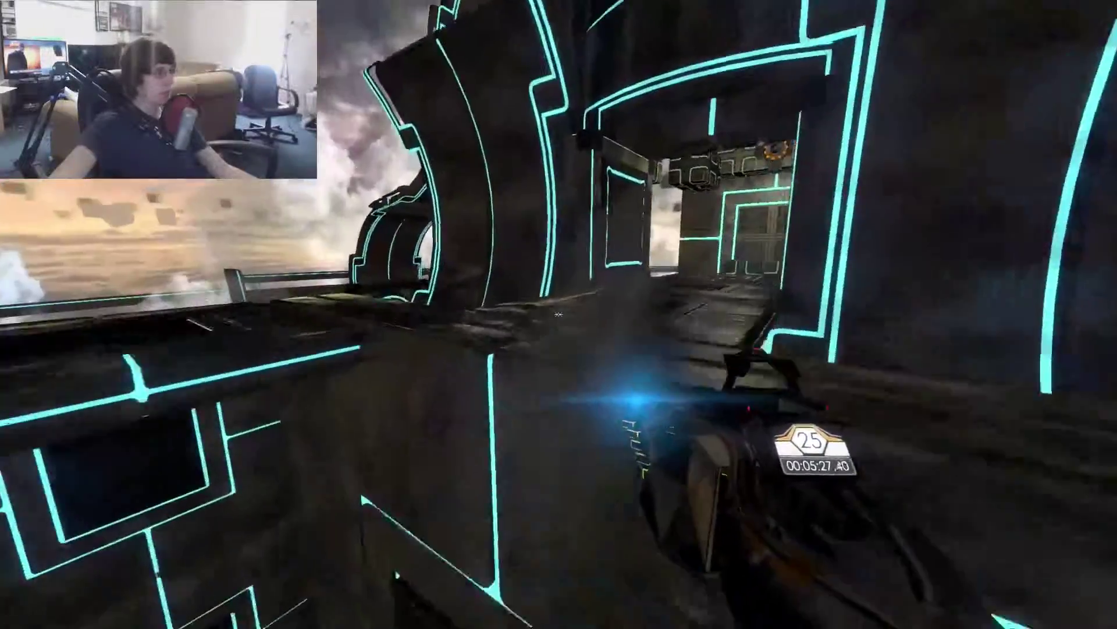
pyautogui.press('w')
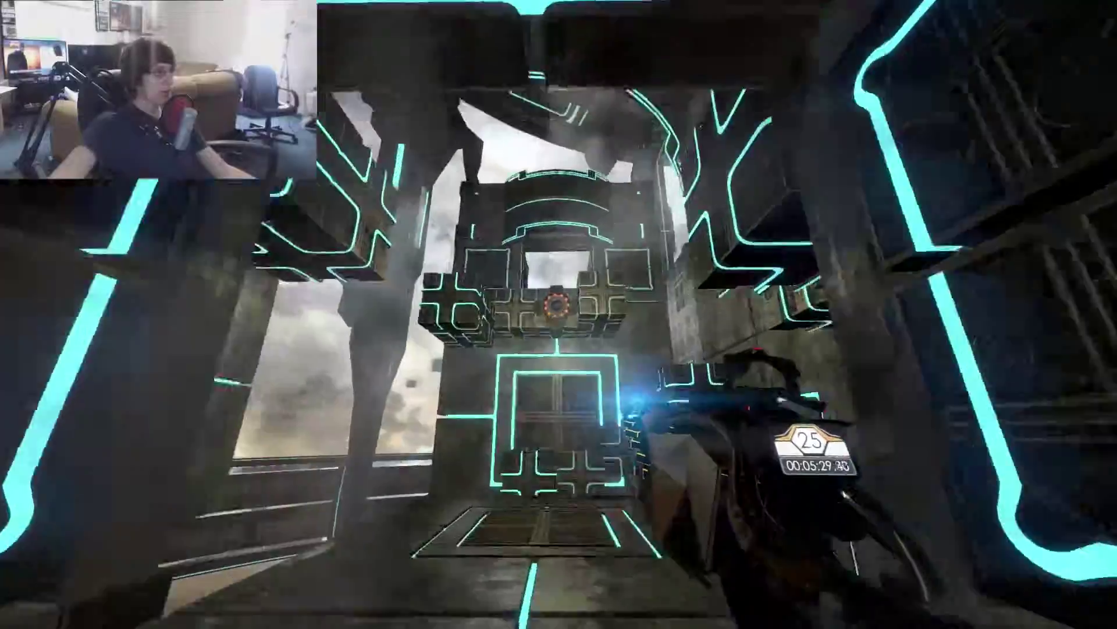
pyautogui.press('w')
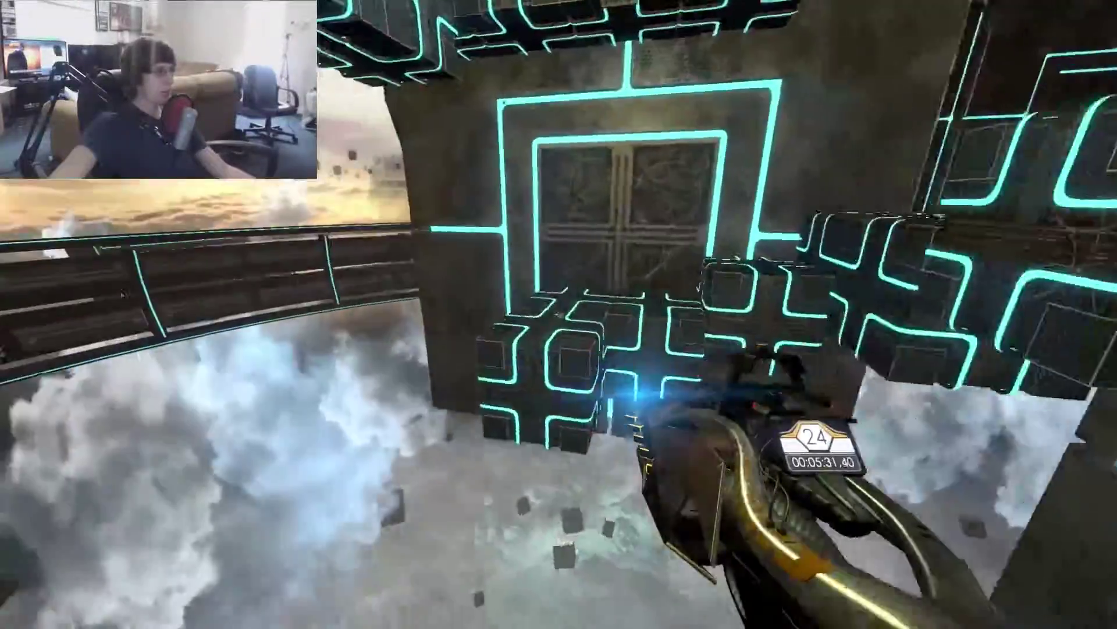
pyautogui.press('w')
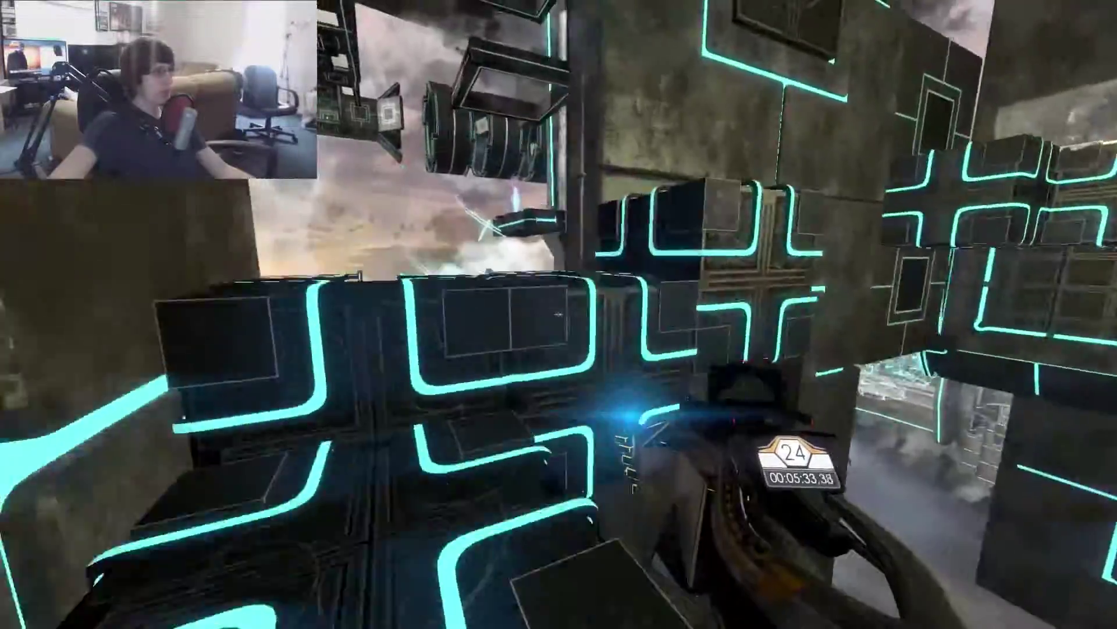
pyautogui.press('w')
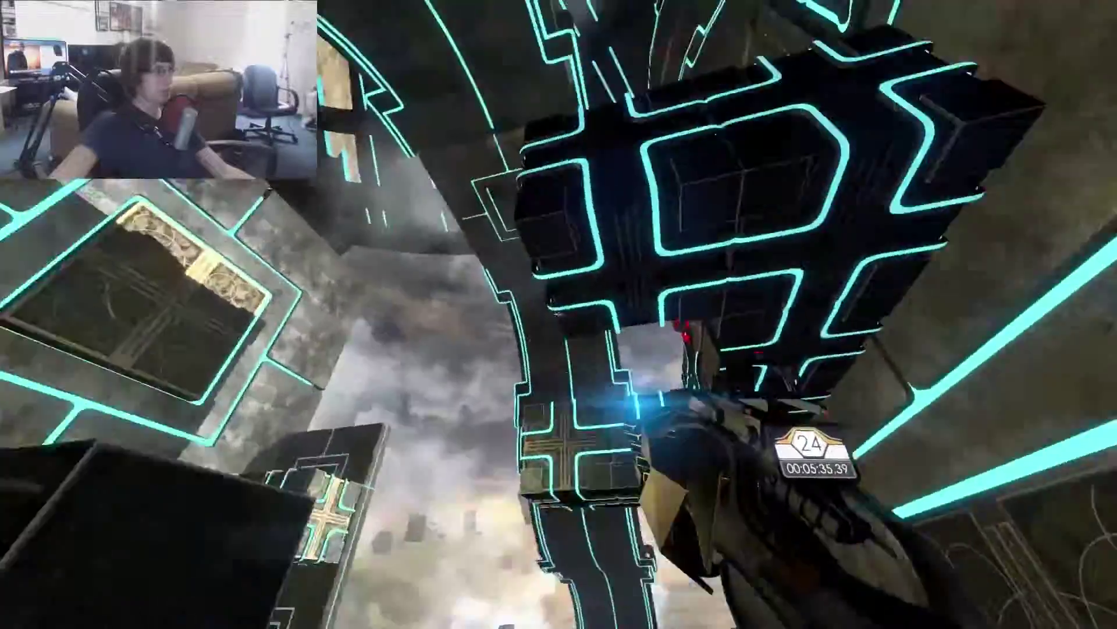
pyautogui.press('w')
pyautogui.press('w')
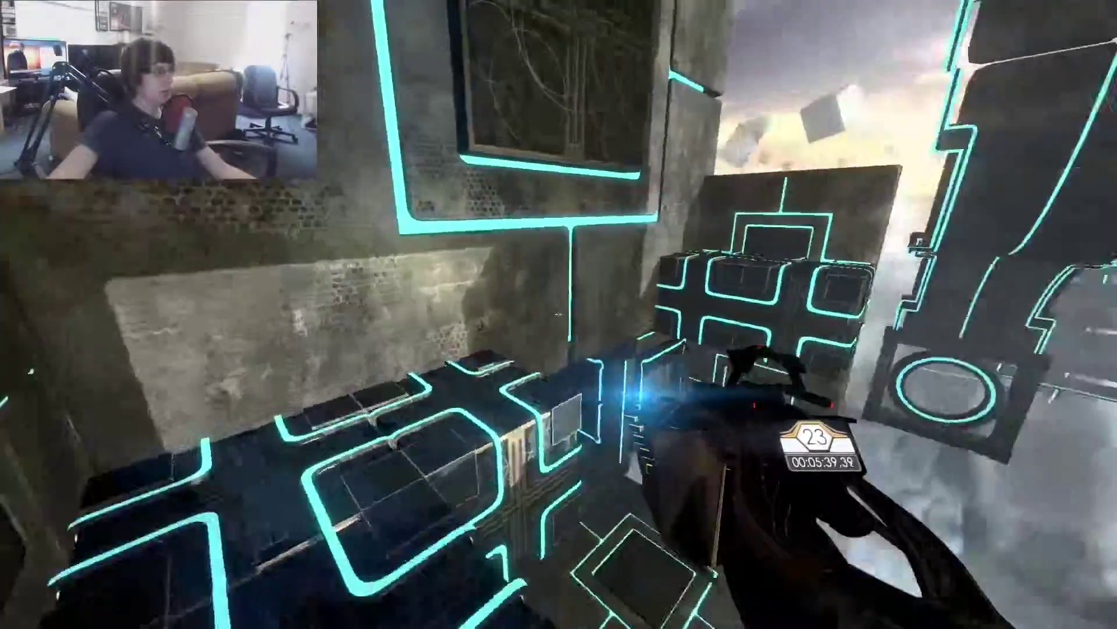
pyautogui.press('w')
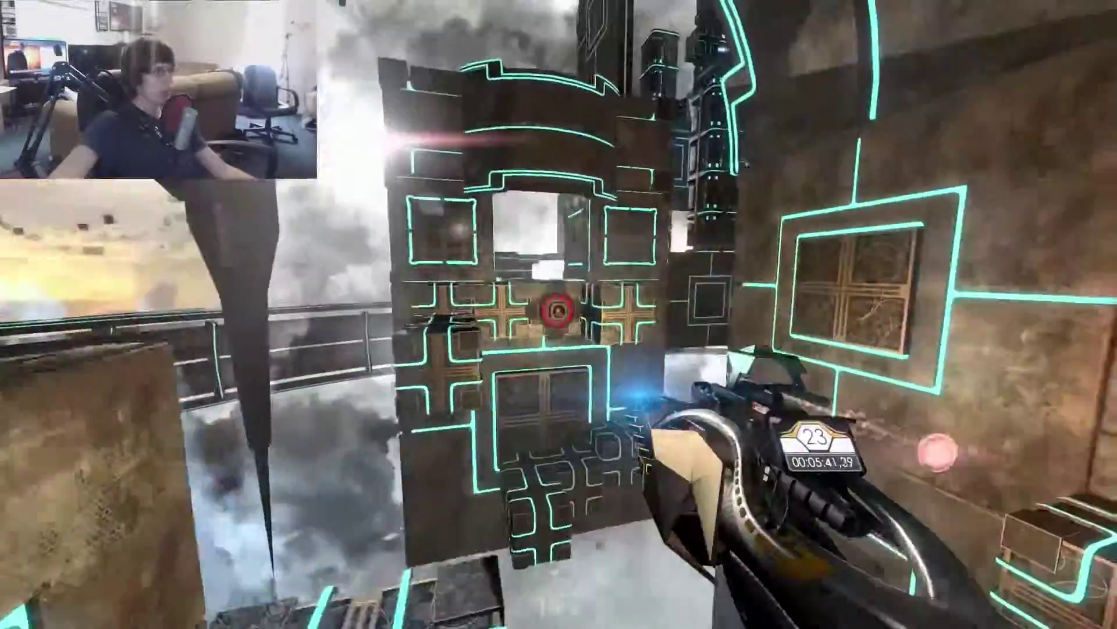
pyautogui.click(559, 314)
# Follow the walkways over the clouds toward the glowing beam.
pyautogui.press('w')
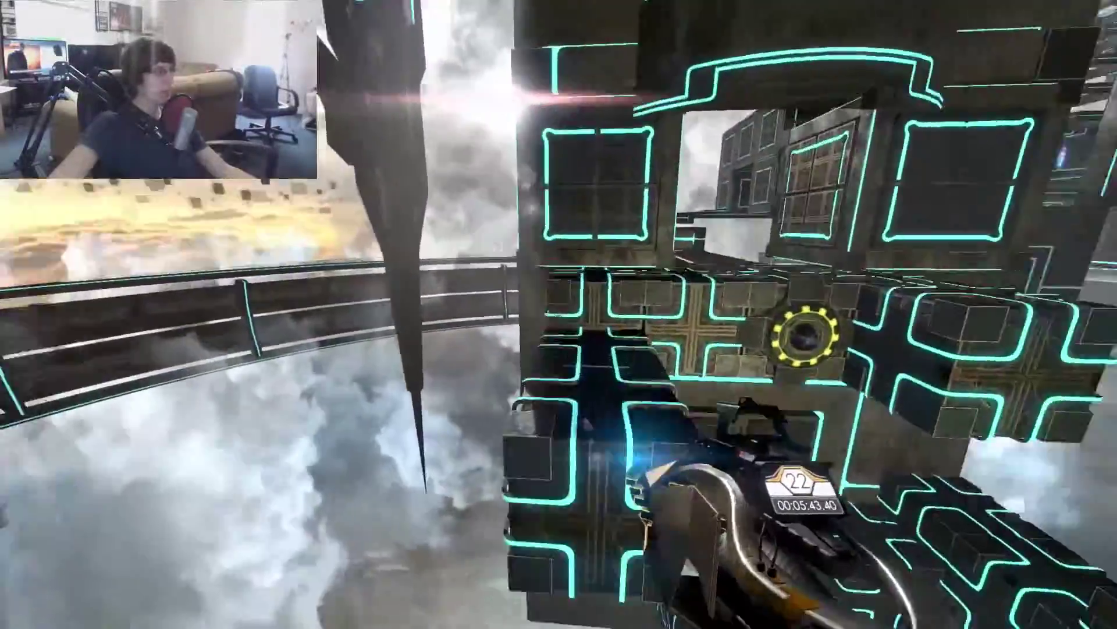
pyautogui.press('w')
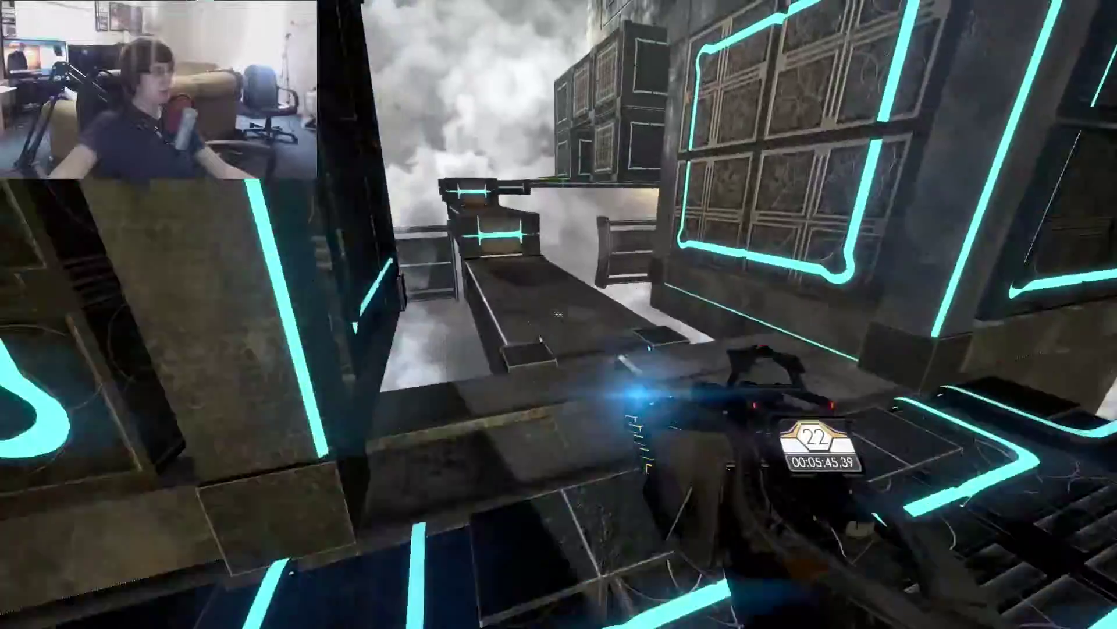
pyautogui.press('w')
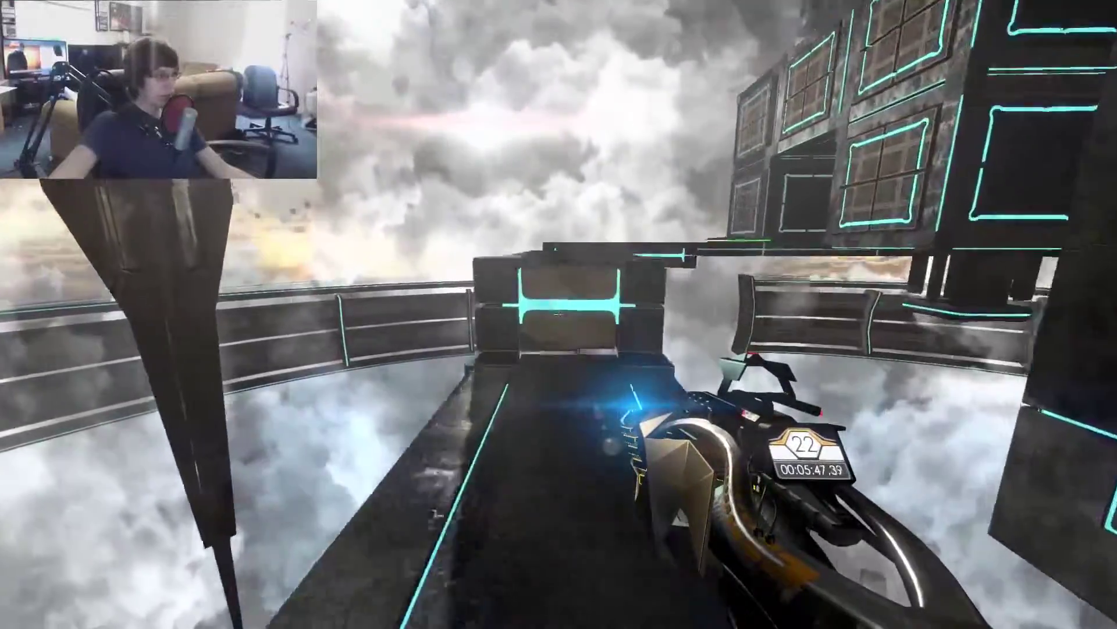
pyautogui.press('w')
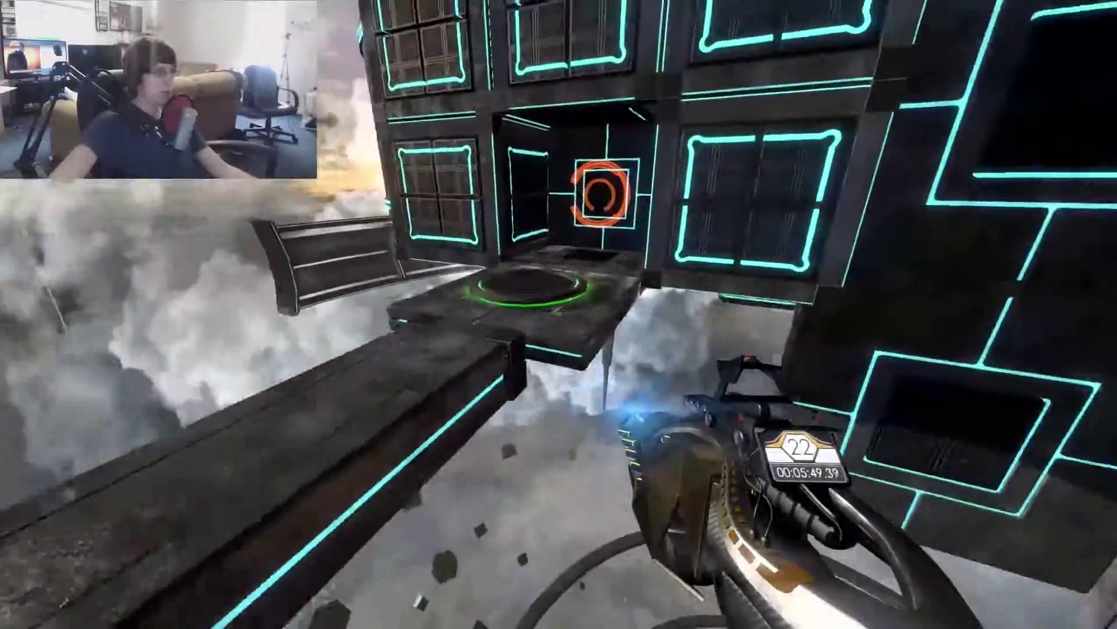
pyautogui.press('w')
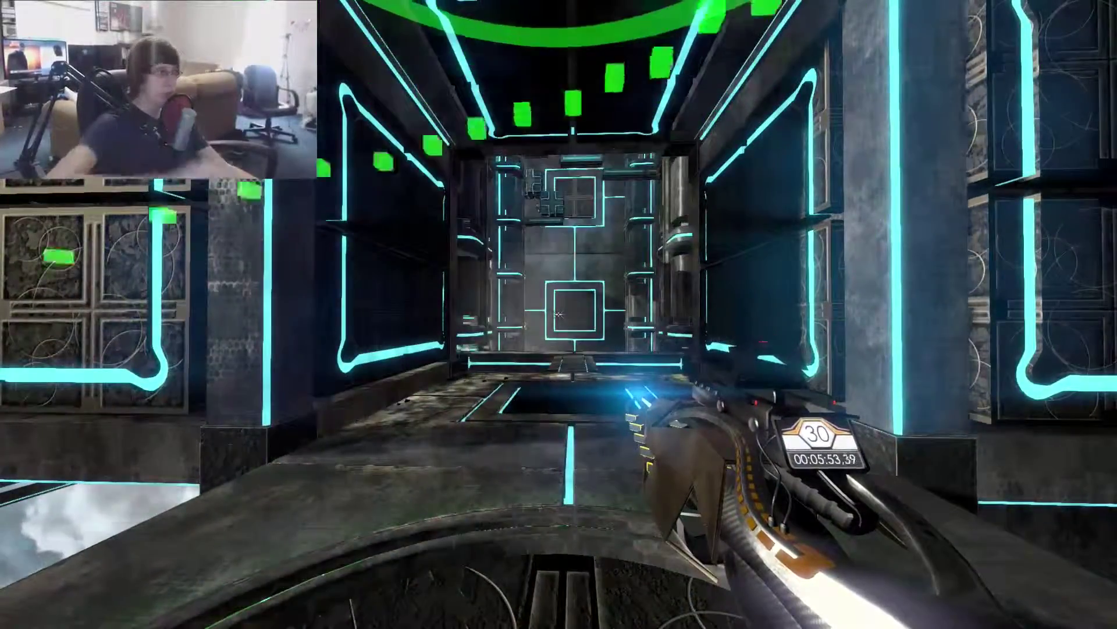
pyautogui.press('w')
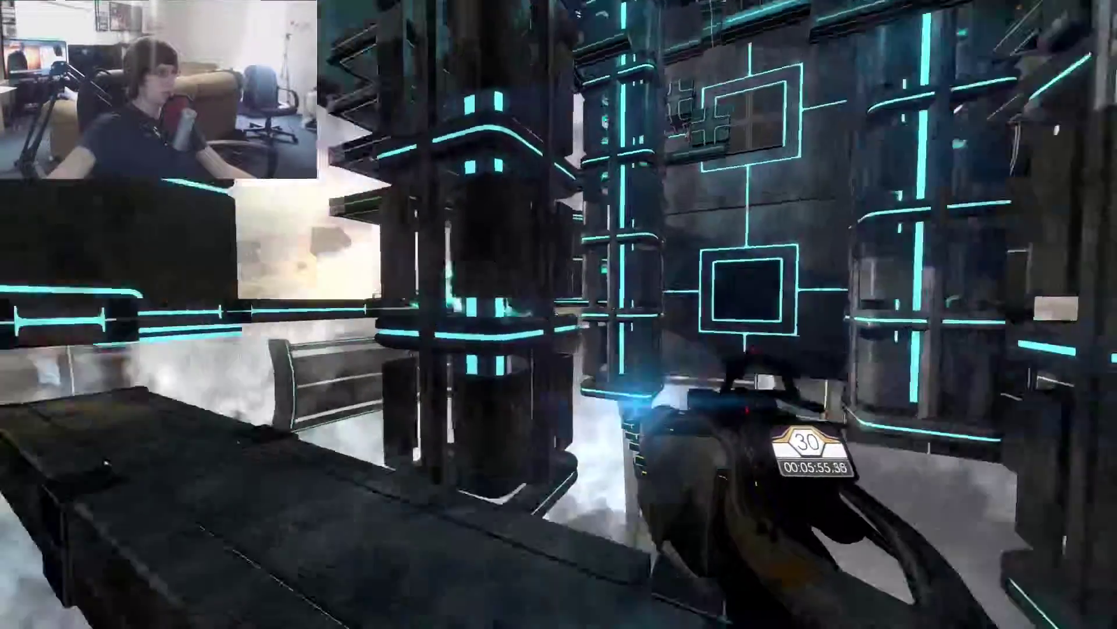
pyautogui.press('w')
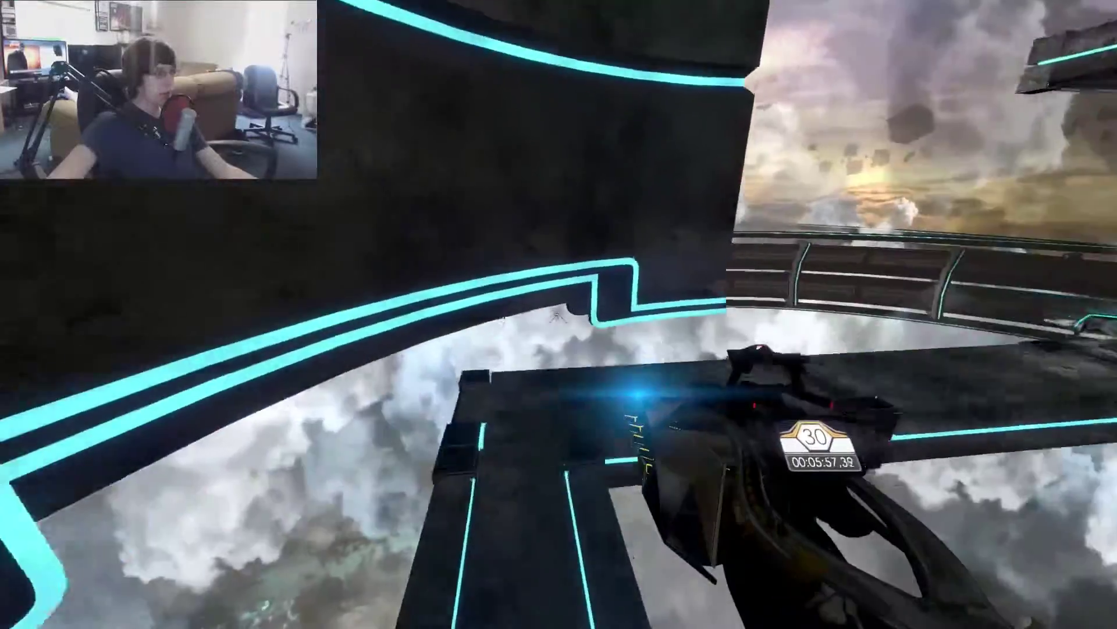
# Ride the glowing beam to the upper walkway and shoot the red target ahead.
pyautogui.press('w')
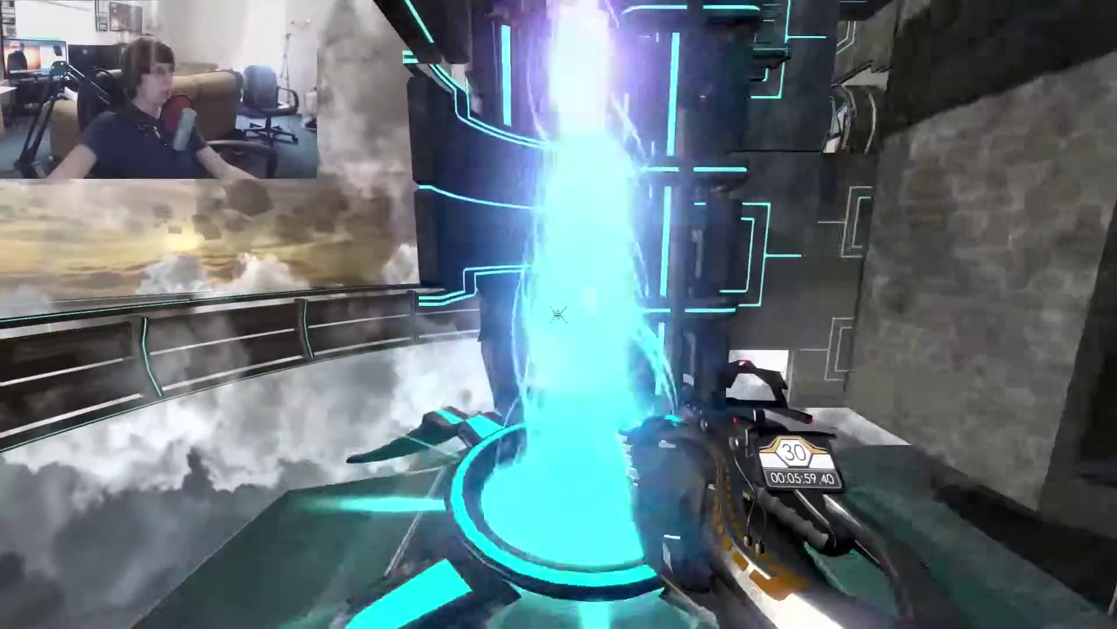
pyautogui.press('w')
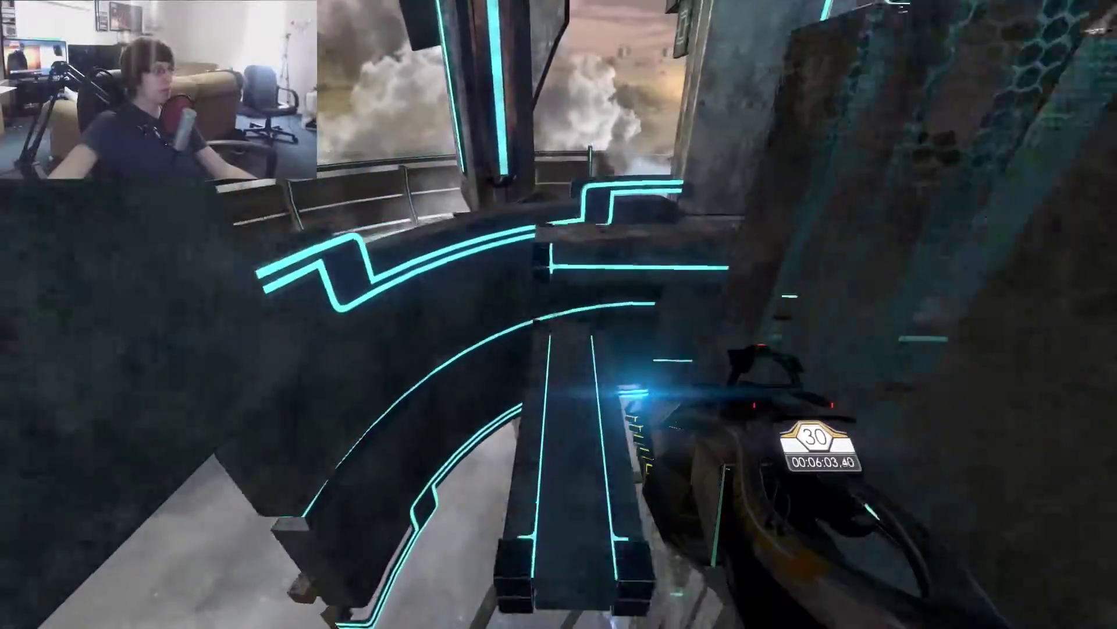
pyautogui.press('w')
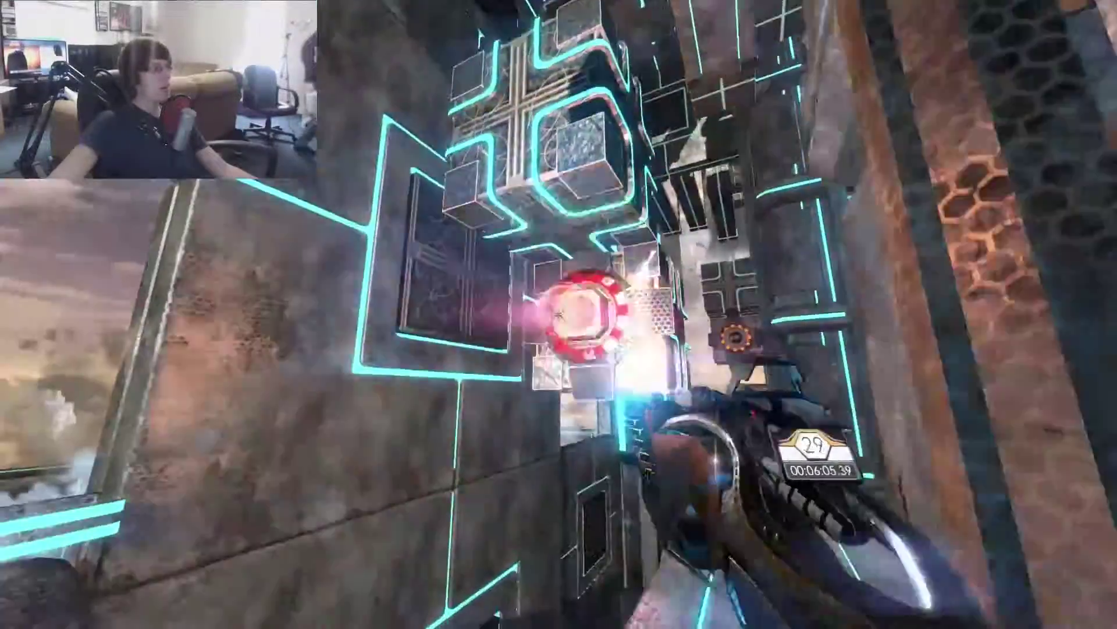
pyautogui.click(559, 315)
pyautogui.press('w')
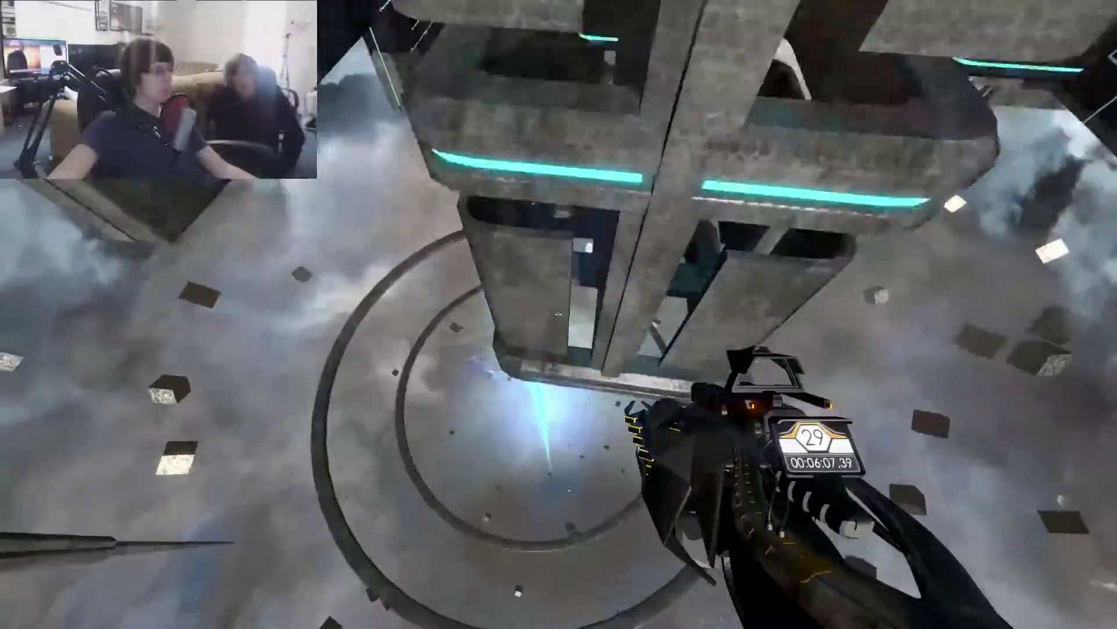
# Run through the cyan tunnel past the cyan beacon and fire at the target ahead.
pyautogui.press('w')
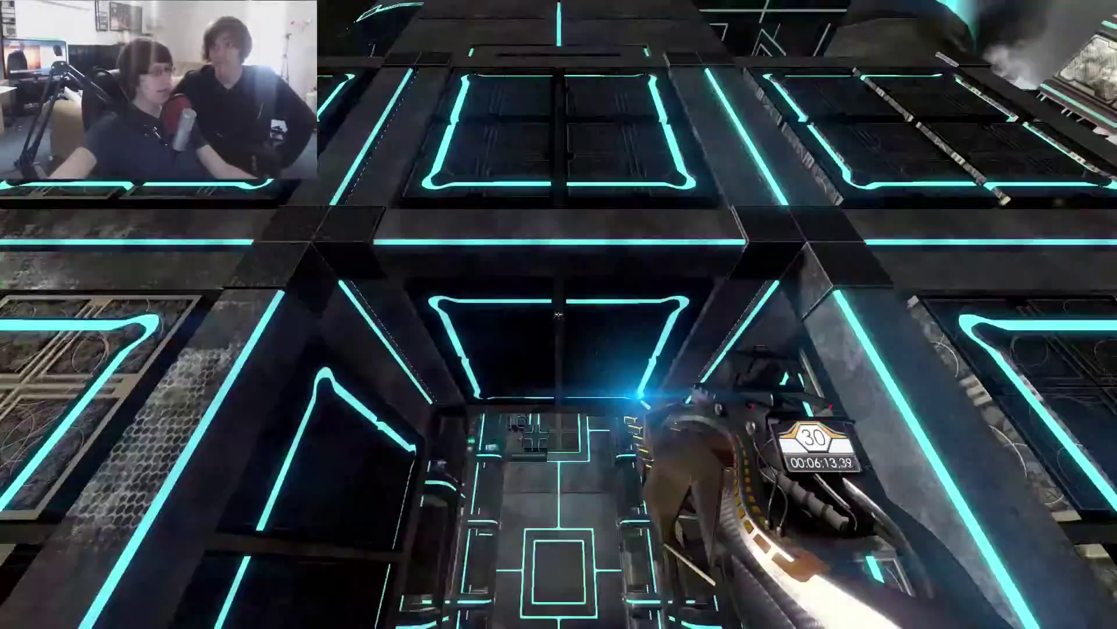
pyautogui.press('w')
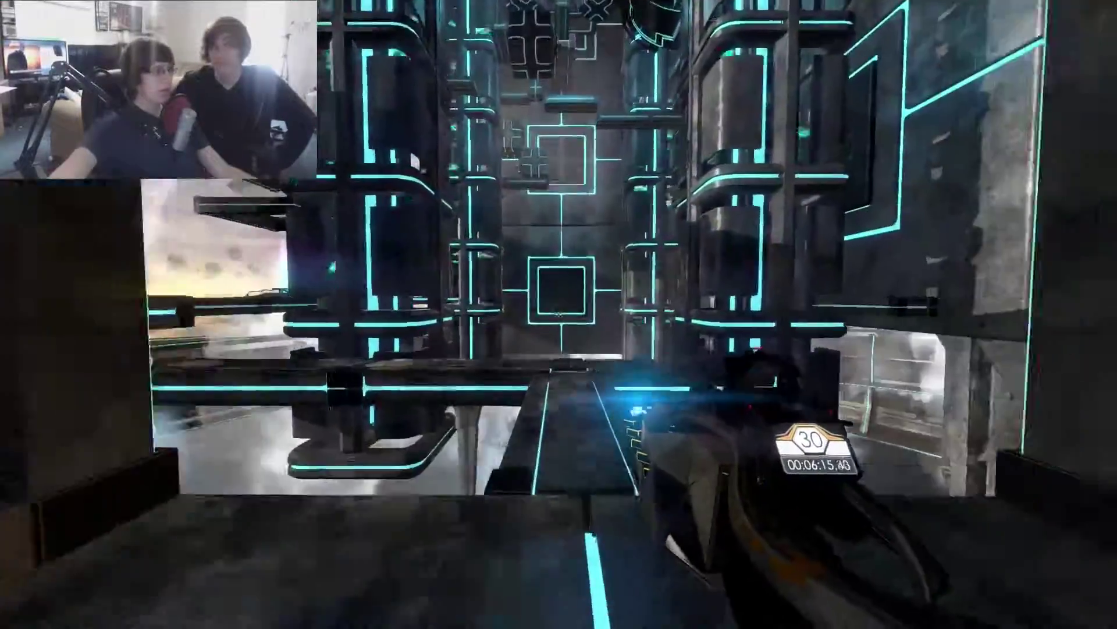
pyautogui.press('w')
pyautogui.press('w')
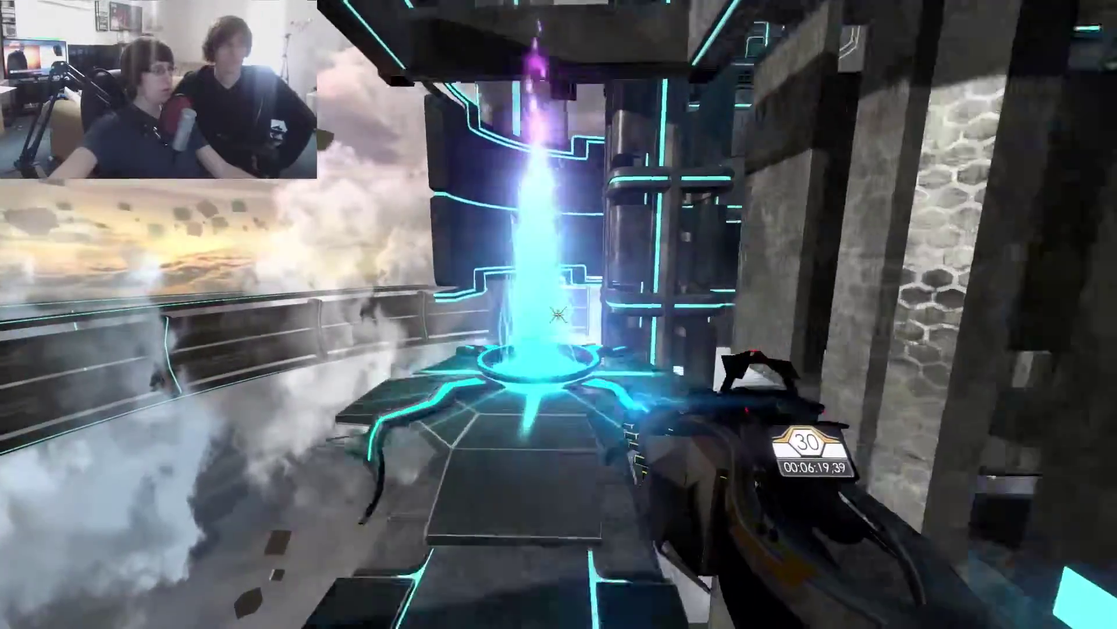
pyautogui.press('w')
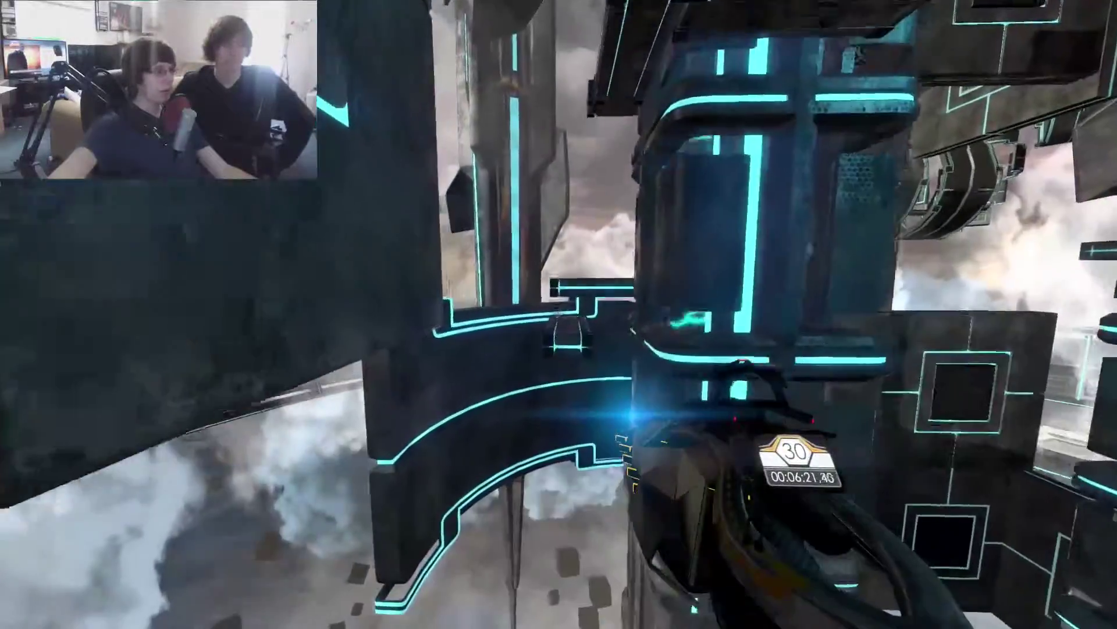
pyautogui.press('w')
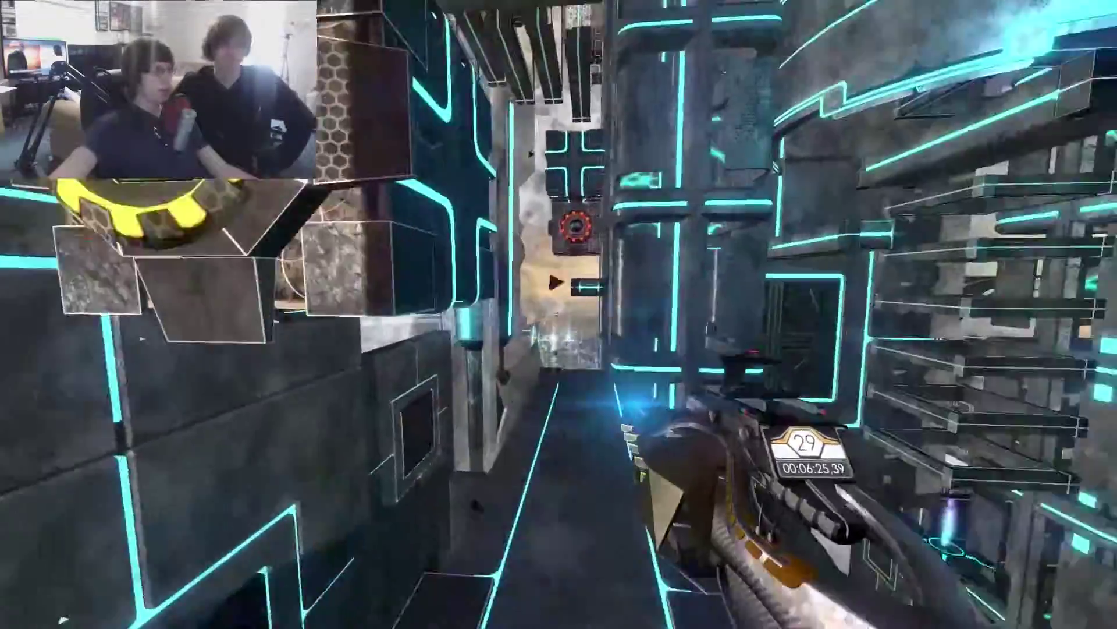
pyautogui.click(555, 282)
# Shoot the red targets in the new corridor and advance along the wall walkway.
pyautogui.press('w')
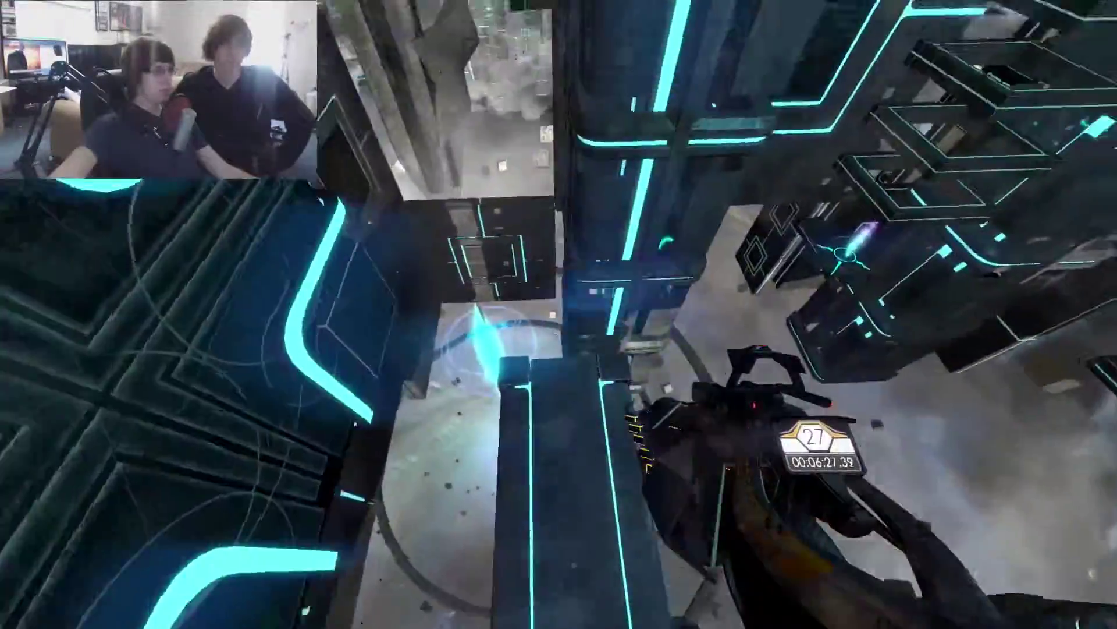
pyautogui.click(559, 315)
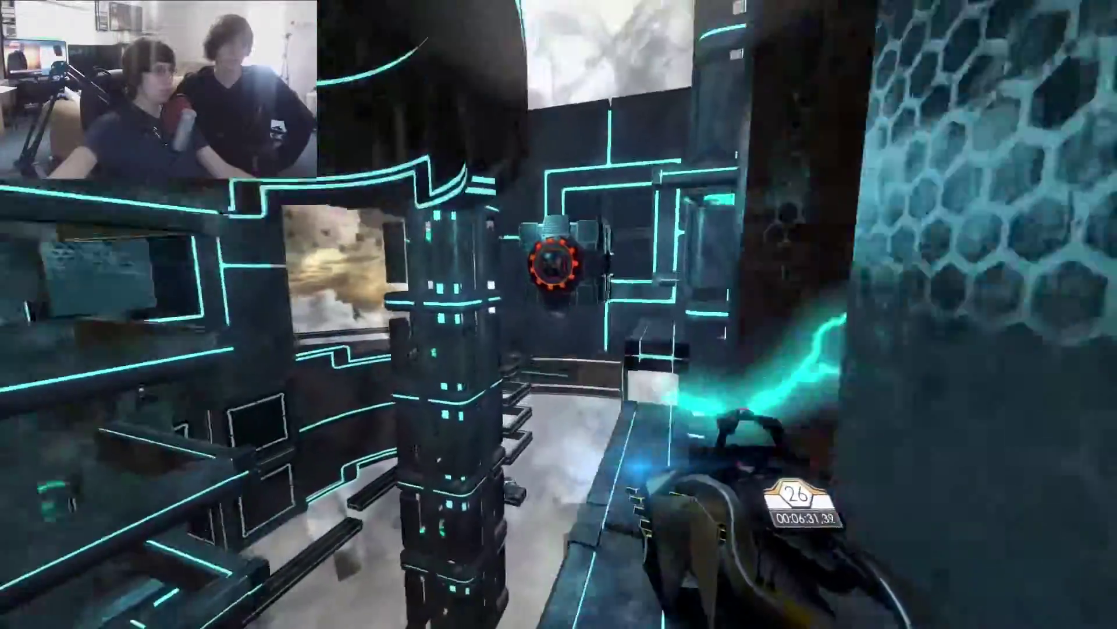
pyautogui.click(558, 315)
pyautogui.press('w')
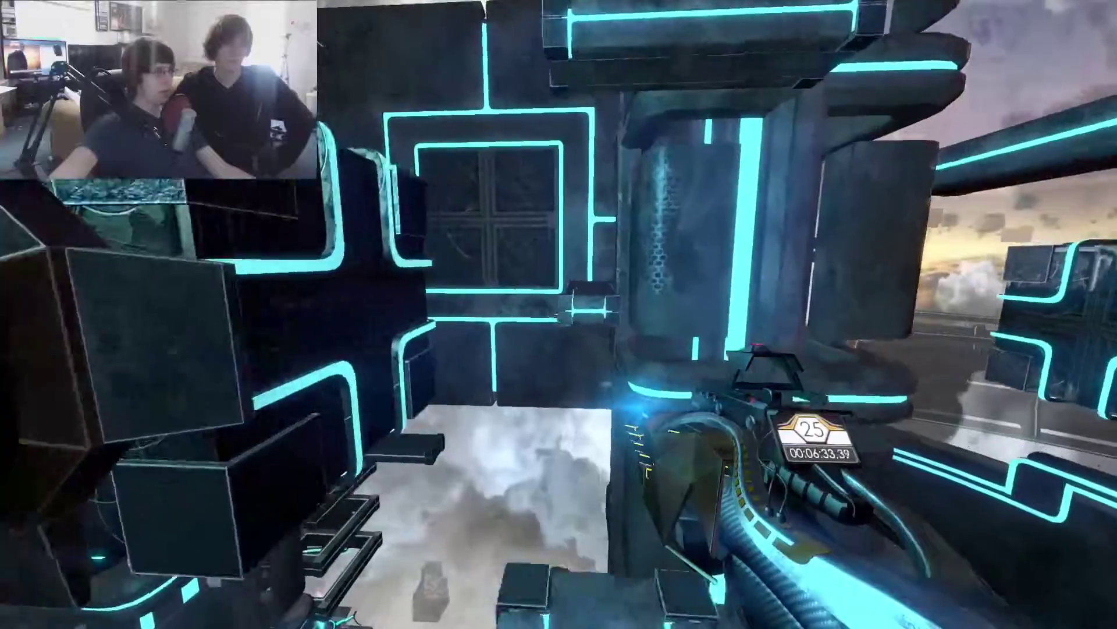
pyautogui.press('w')
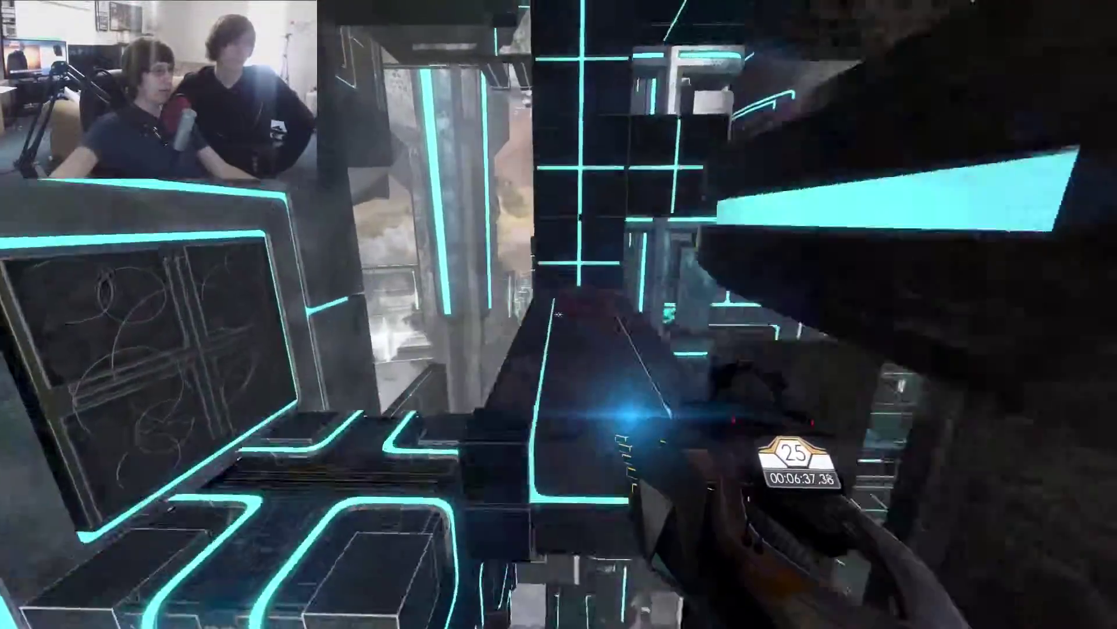
pyautogui.press('w')
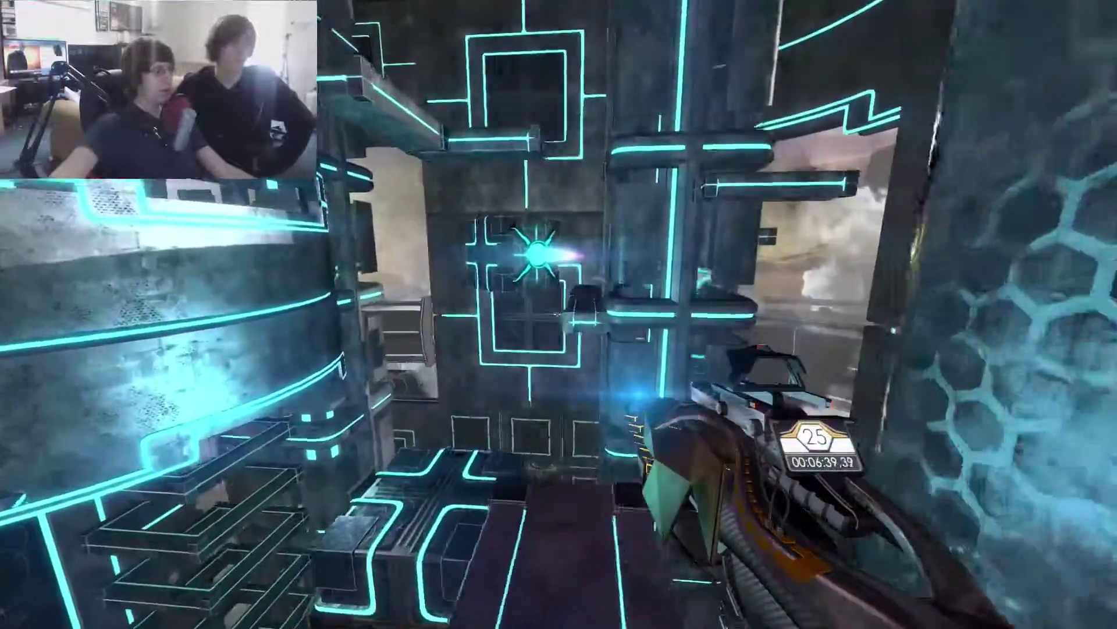
# Follow the wall structure and corridor toward the glowing pillar and circular tunnel.
pyautogui.press('w')
pyautogui.press('w')
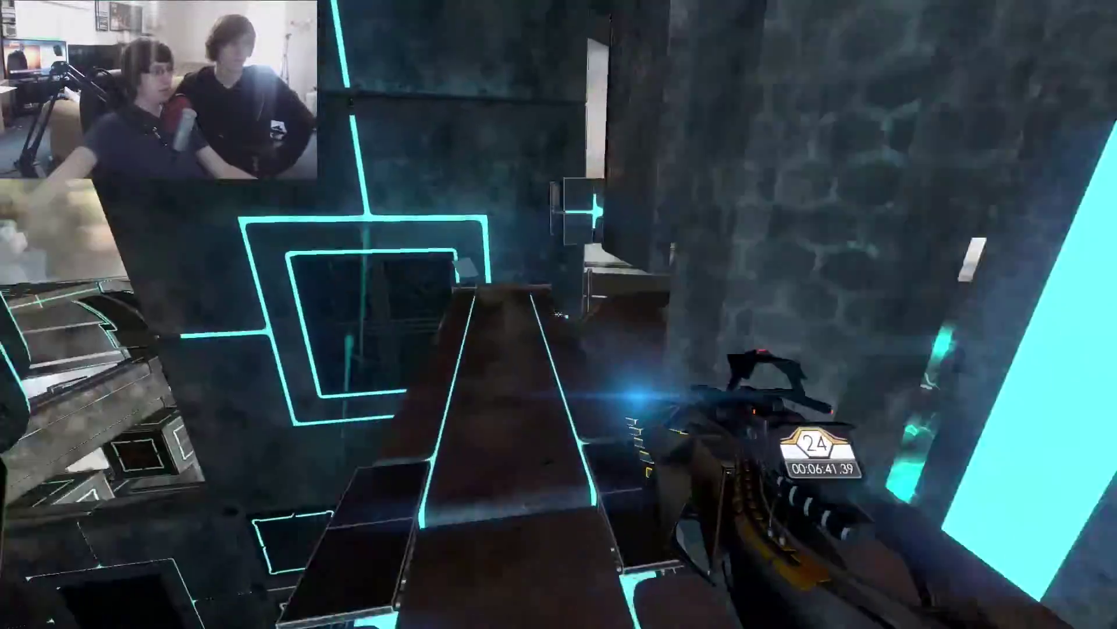
pyautogui.press('w')
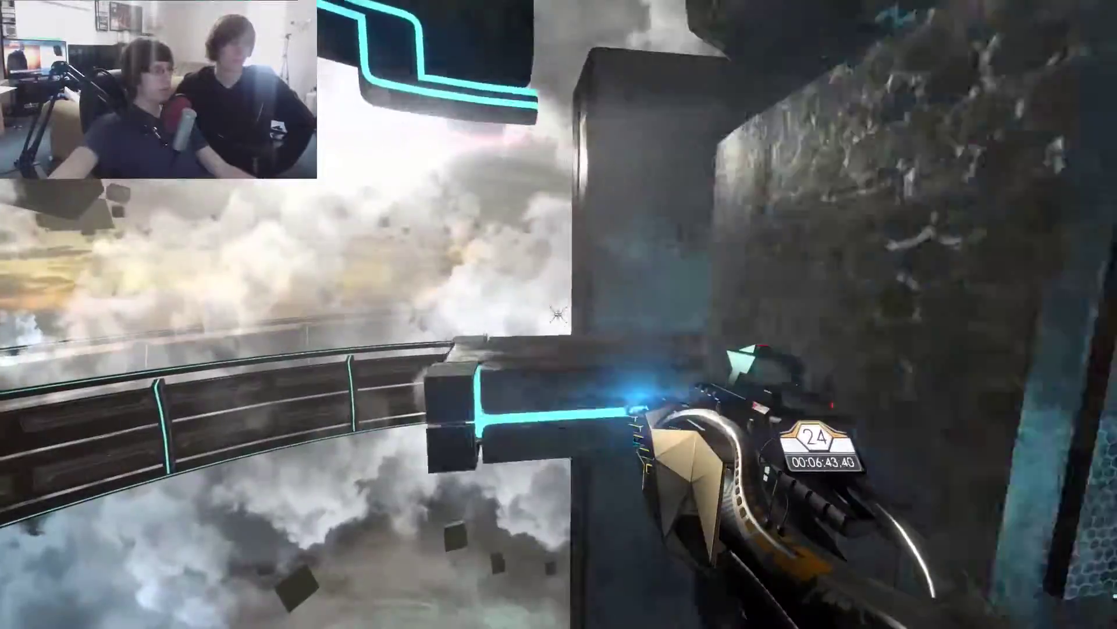
pyautogui.press('w')
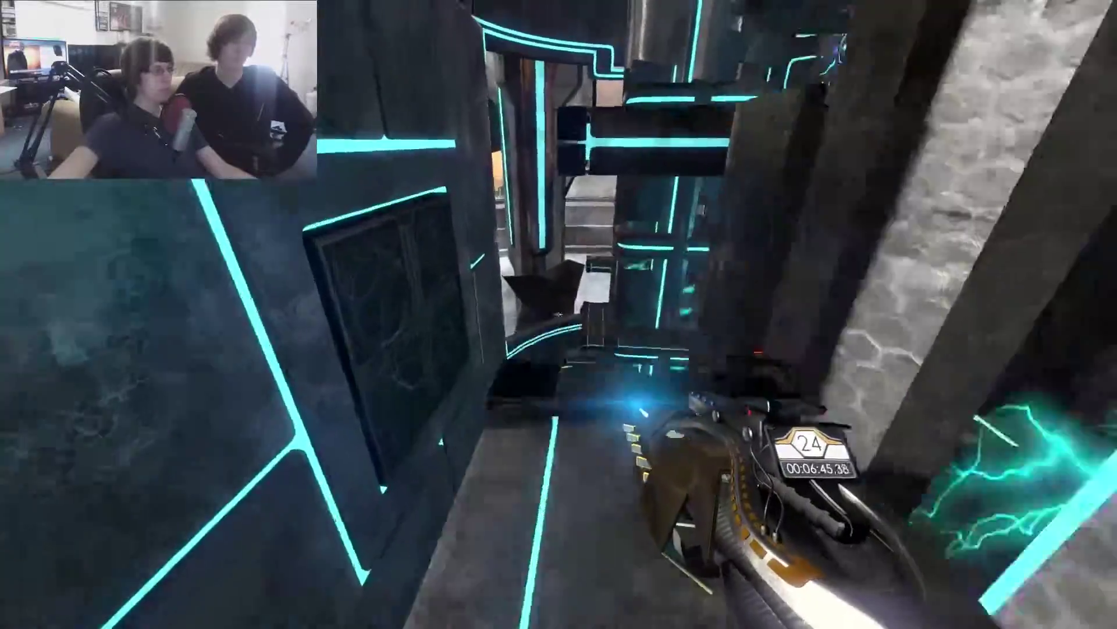
pyautogui.press('w')
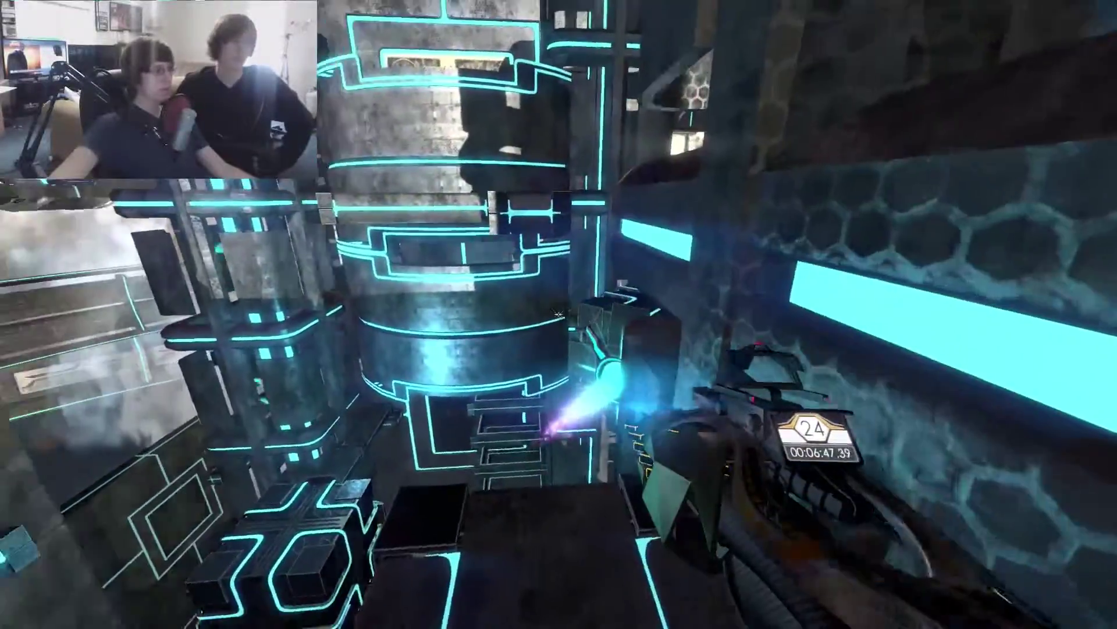
pyautogui.press('w')
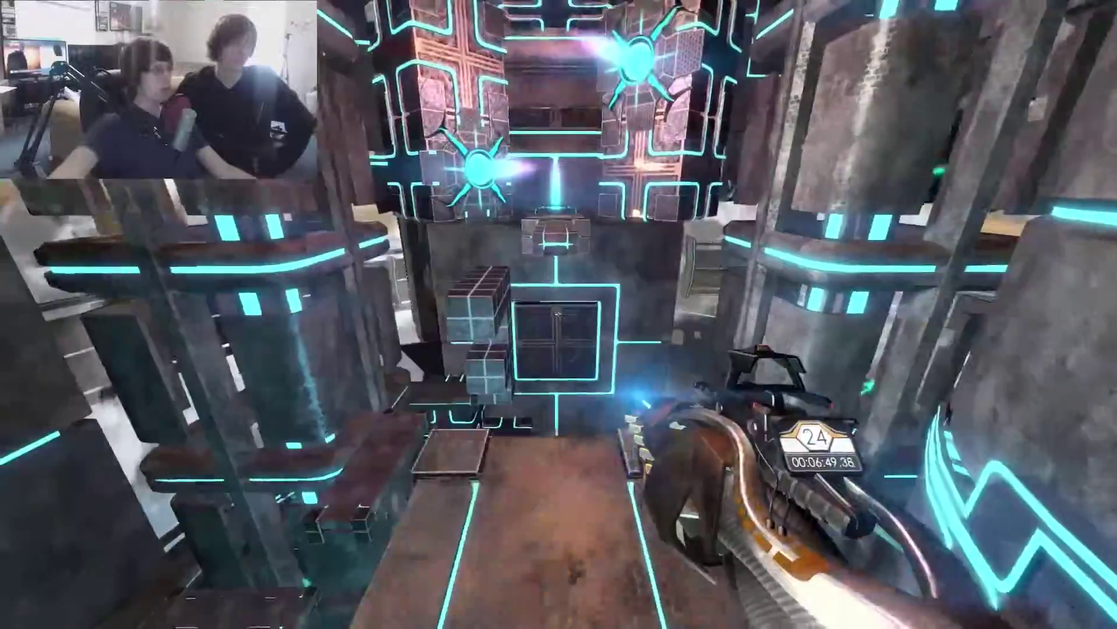
pyautogui.press('w')
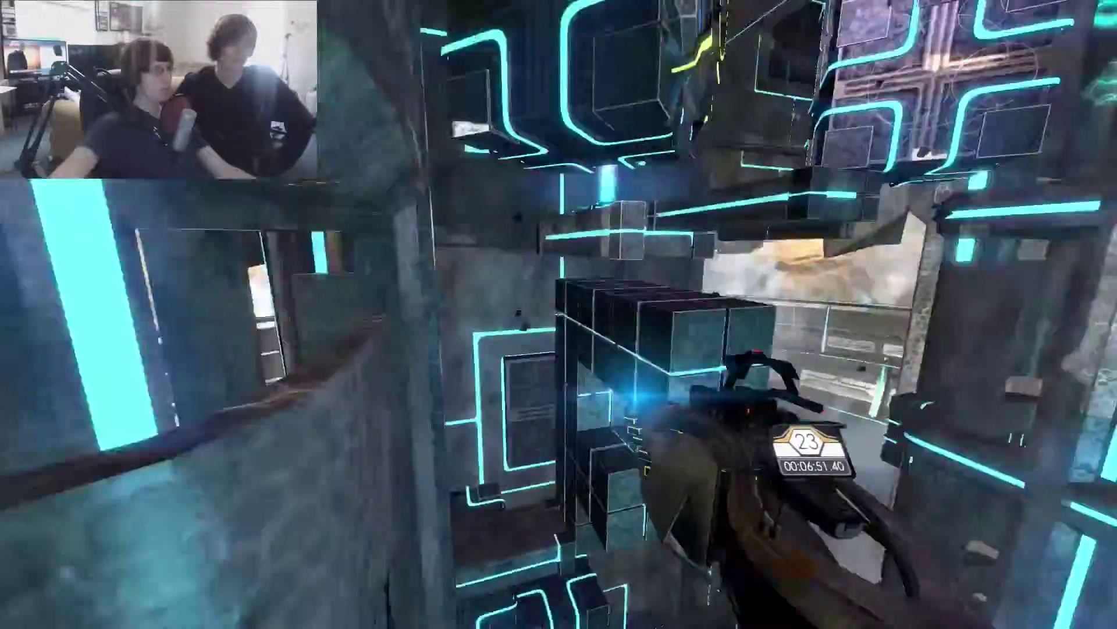
pyautogui.press('w')
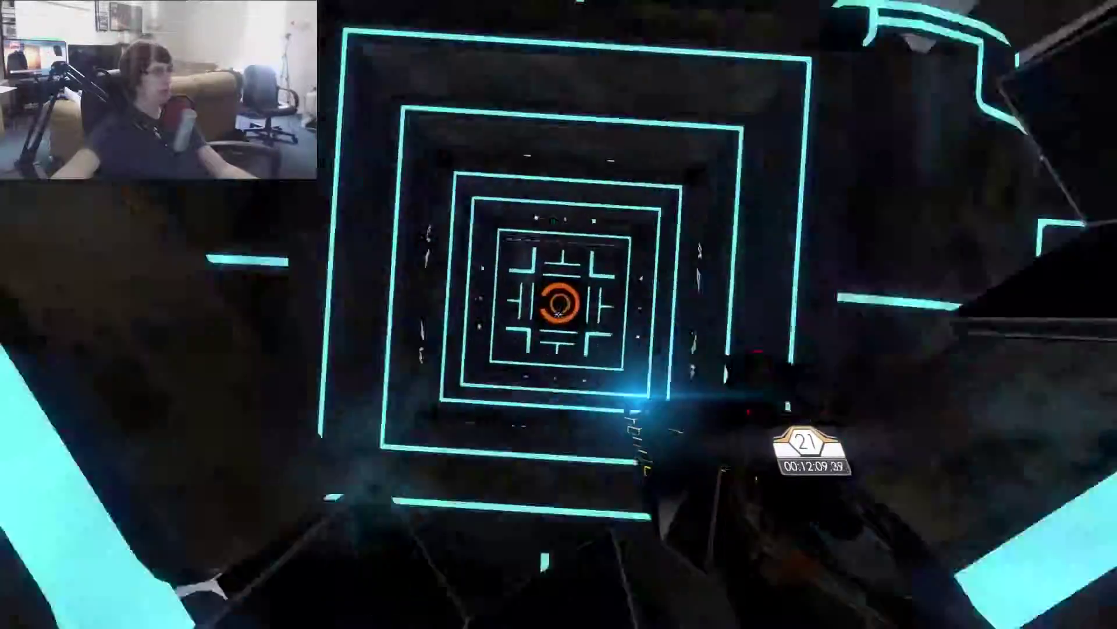
# Pause to show level stats: 12:10.47 time and 1 of 2 sparks.
pyautogui.press('Escape')
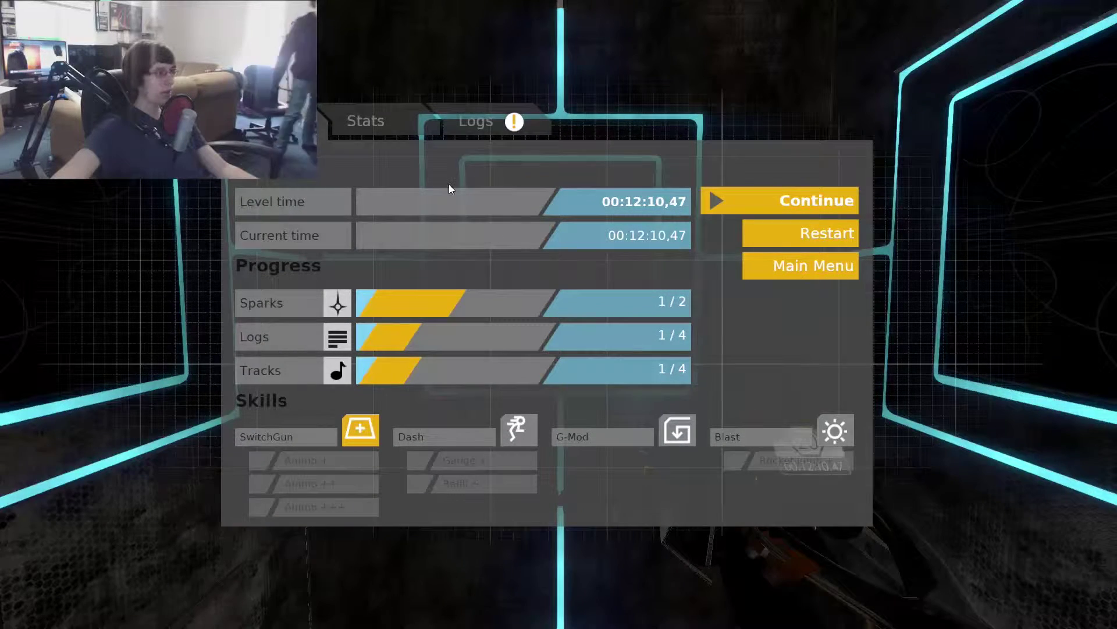
# Read the T-Log 01 - Roots entry, return to Stats, and continue playing.
pyautogui.click(481, 119)
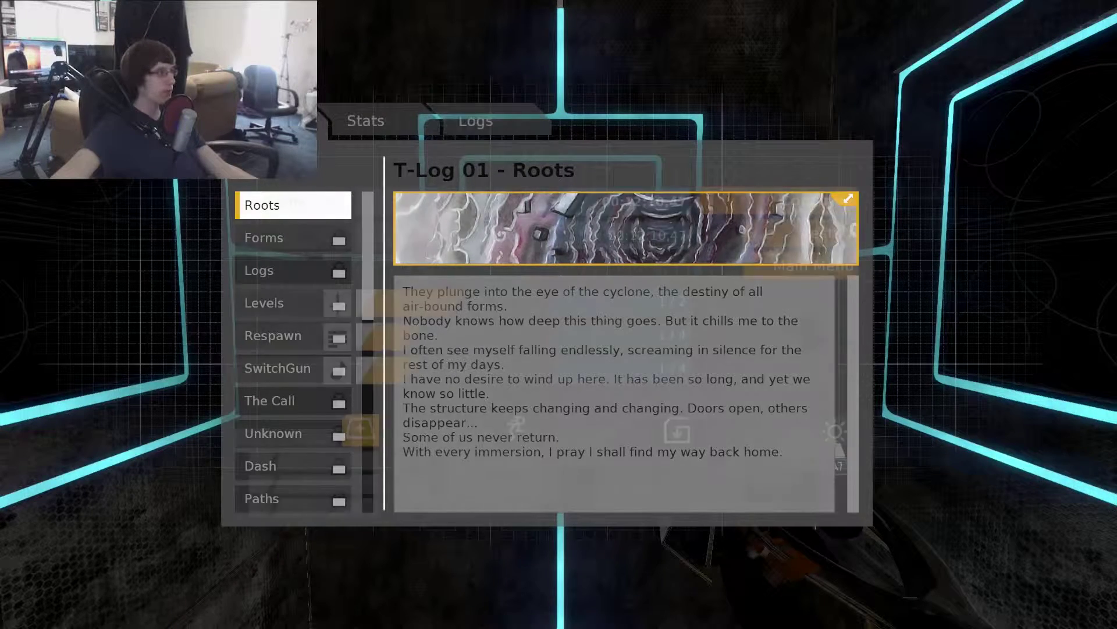
pyautogui.click(370, 118)
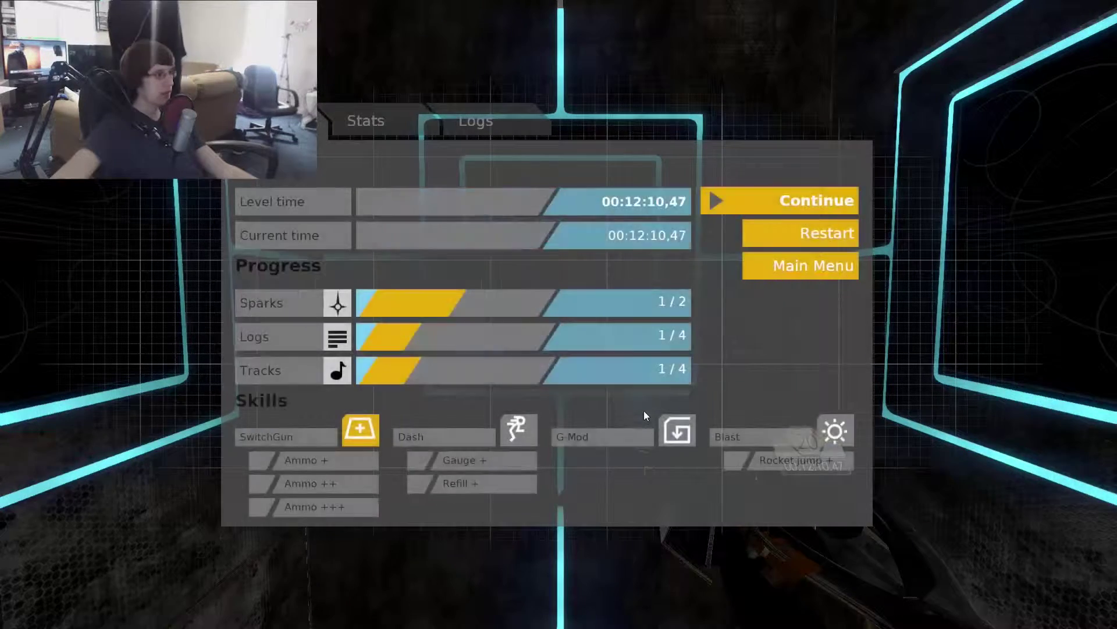
pyautogui.click(780, 201)
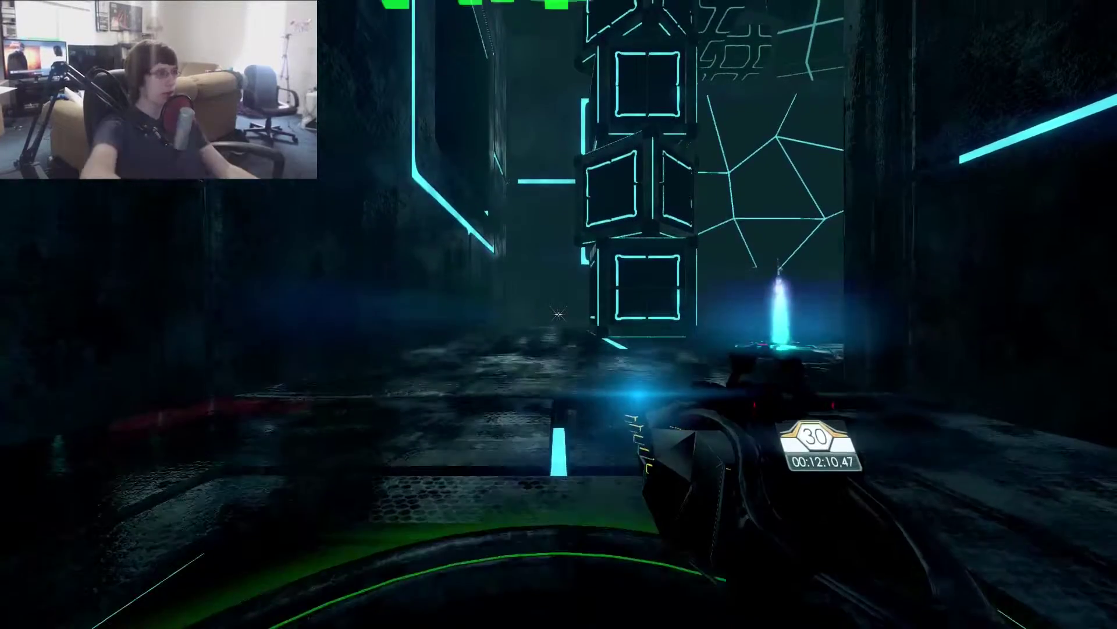
# Run past the Error tower and cyan corridor, through the red block structures.
pyautogui.press('w')
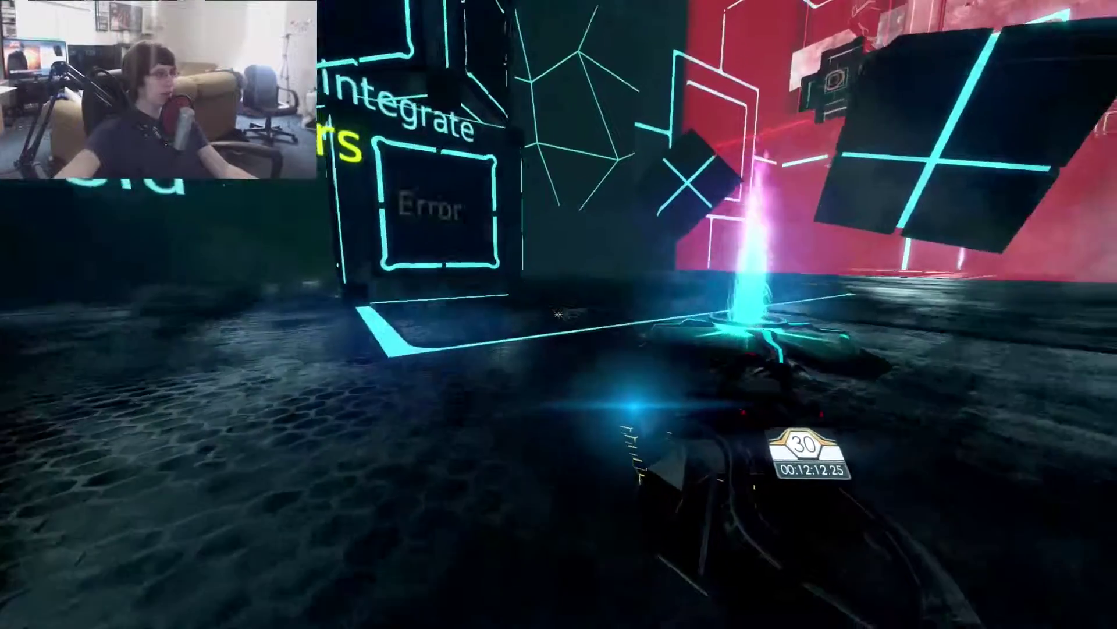
pyautogui.press('w')
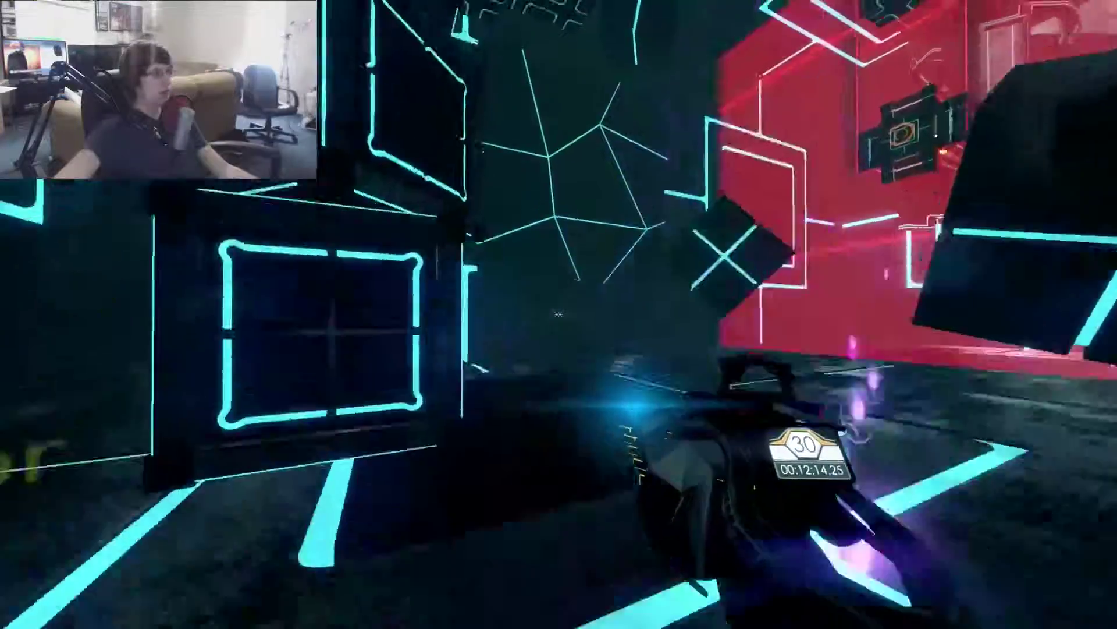
pyautogui.press('w')
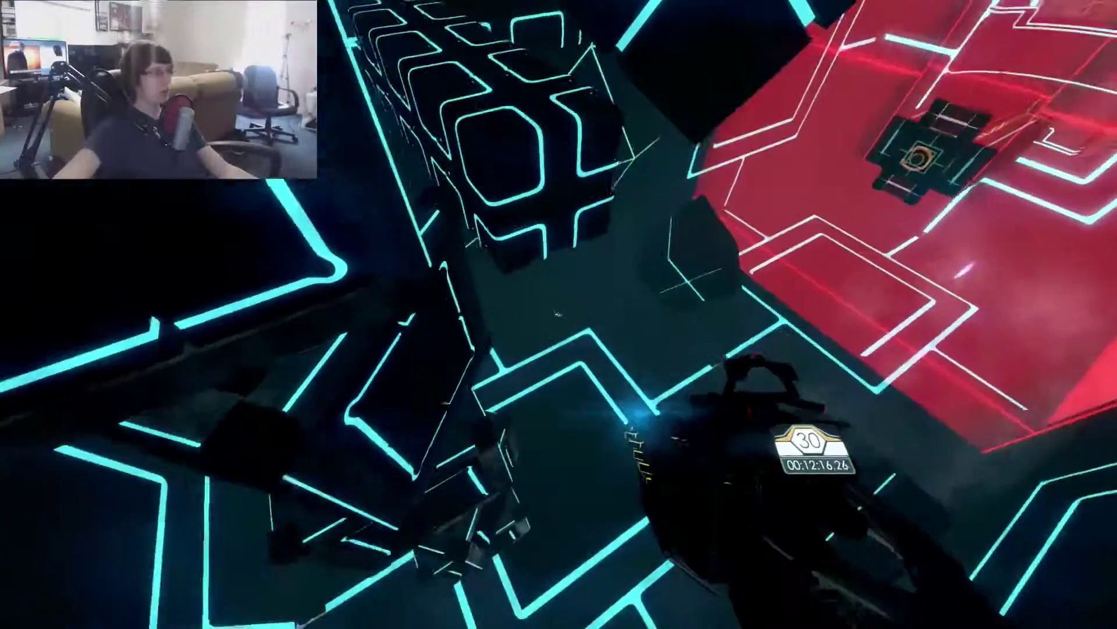
pyautogui.press('w')
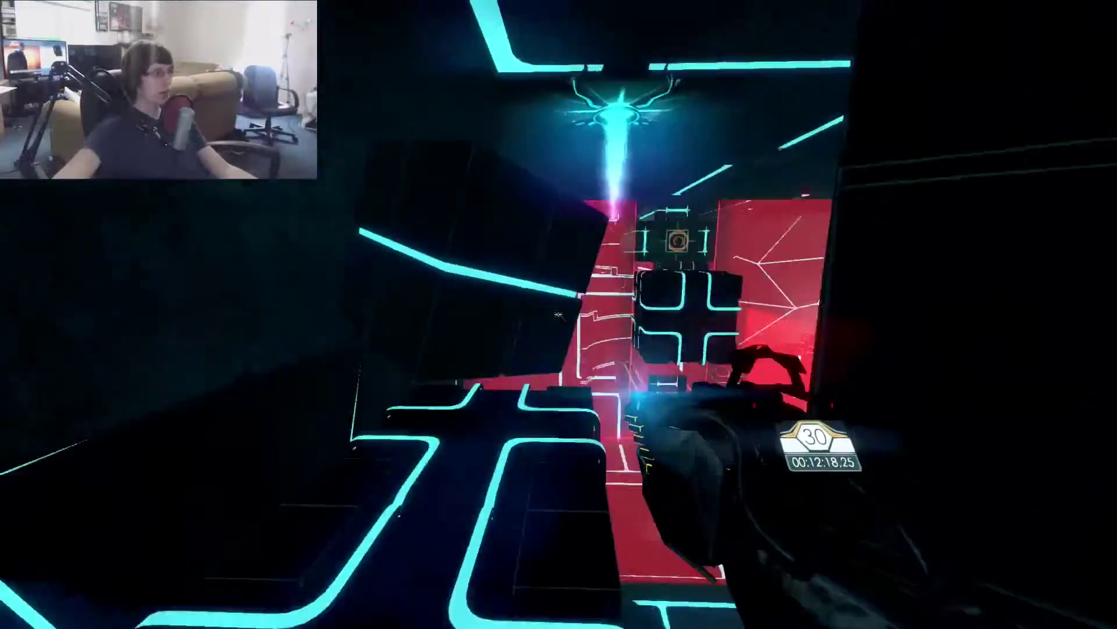
pyautogui.press('w')
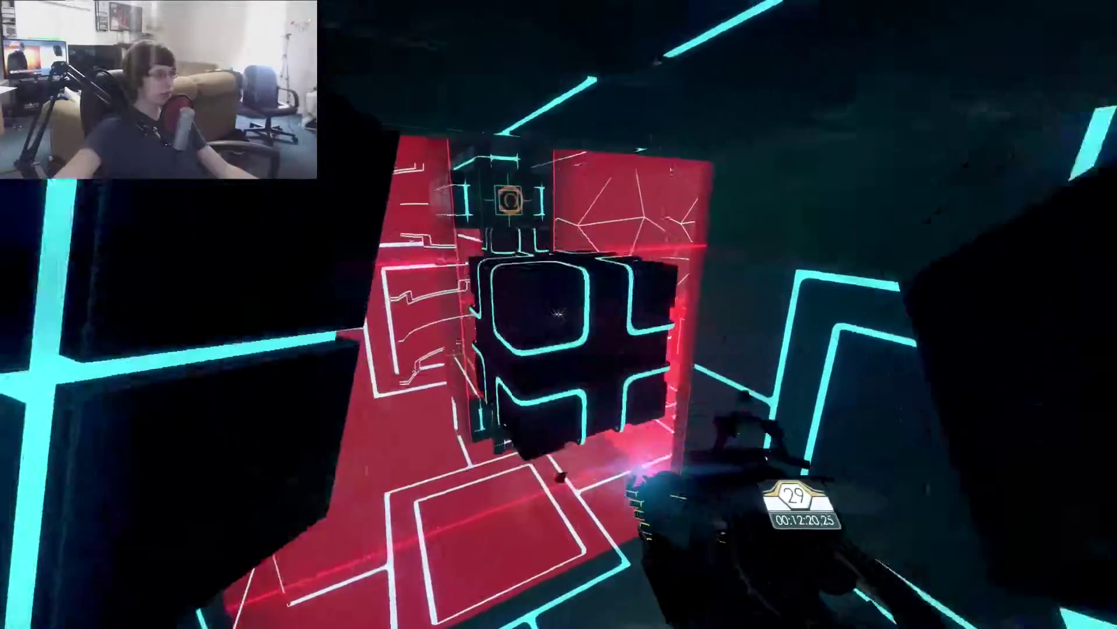
pyautogui.press('w')
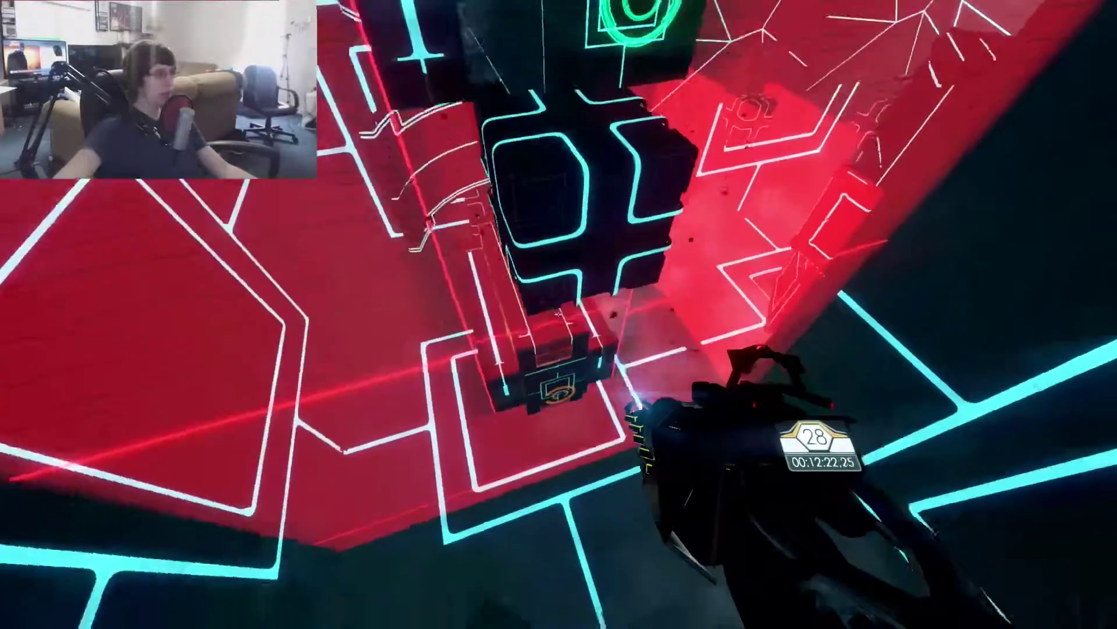
pyautogui.press('w')
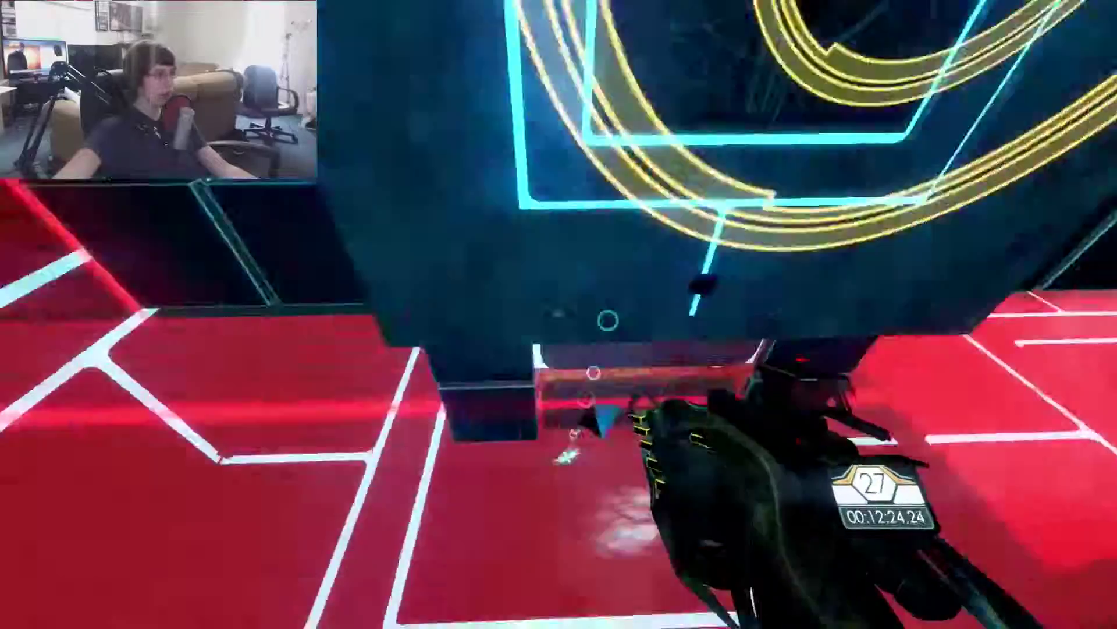
# Cross the dark smoky area and leap up through the red-and-cyan rooms.
pyautogui.press('w')
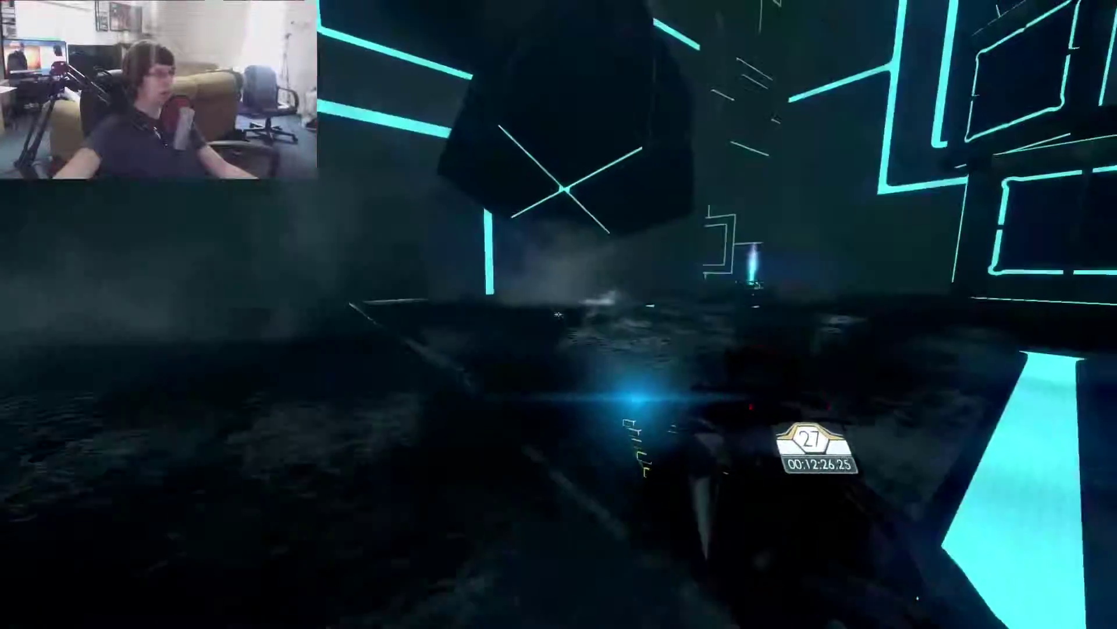
pyautogui.press('w')
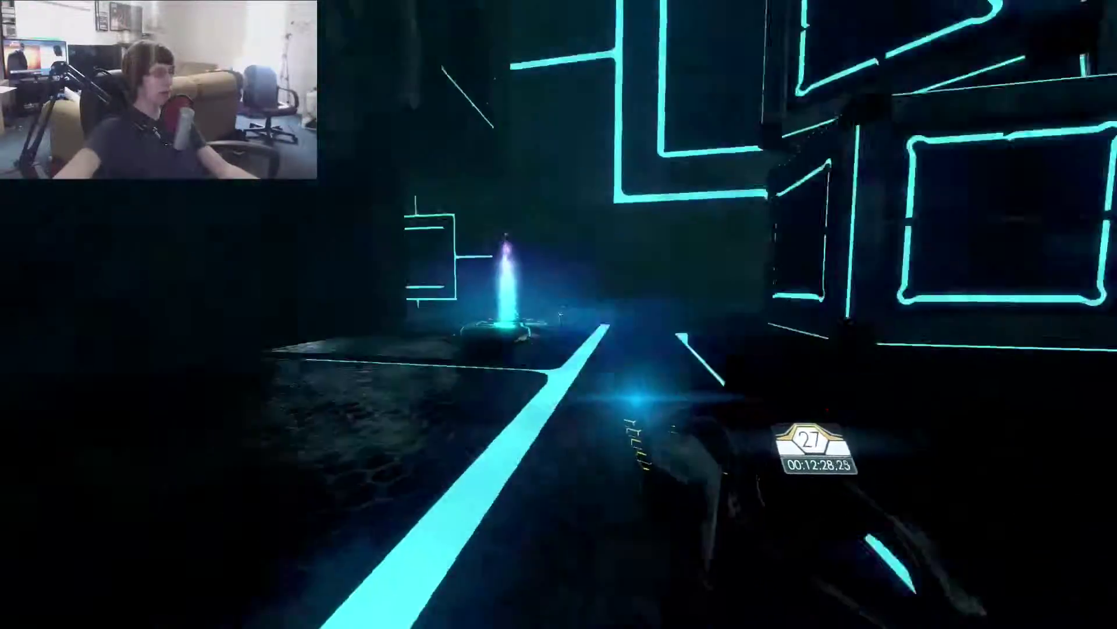
pyautogui.press('w')
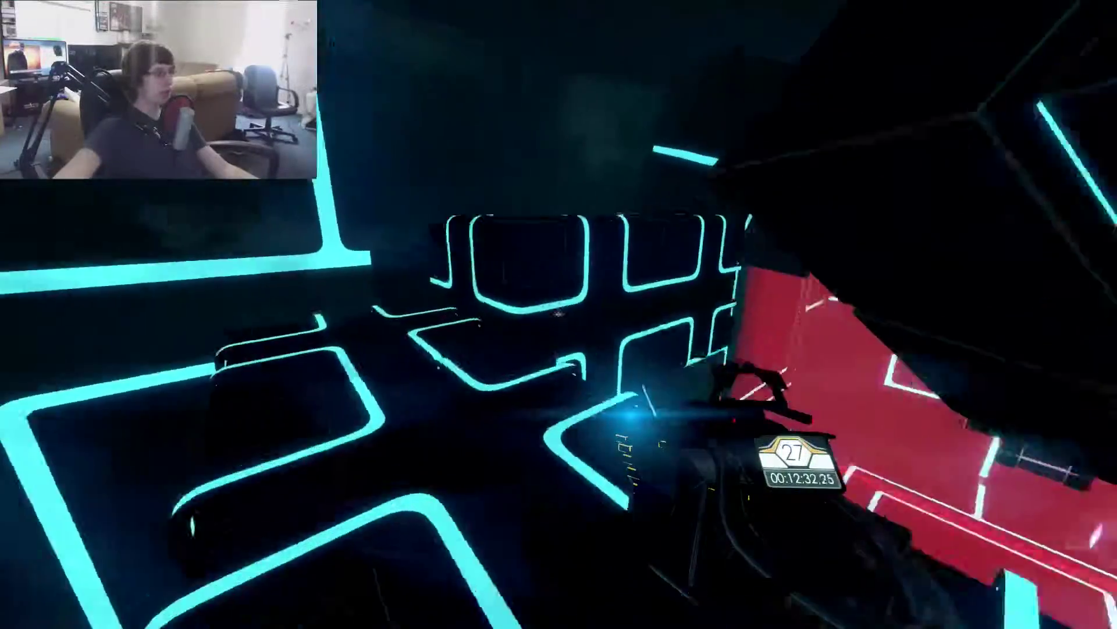
pyautogui.press('w')
pyautogui.press('w')
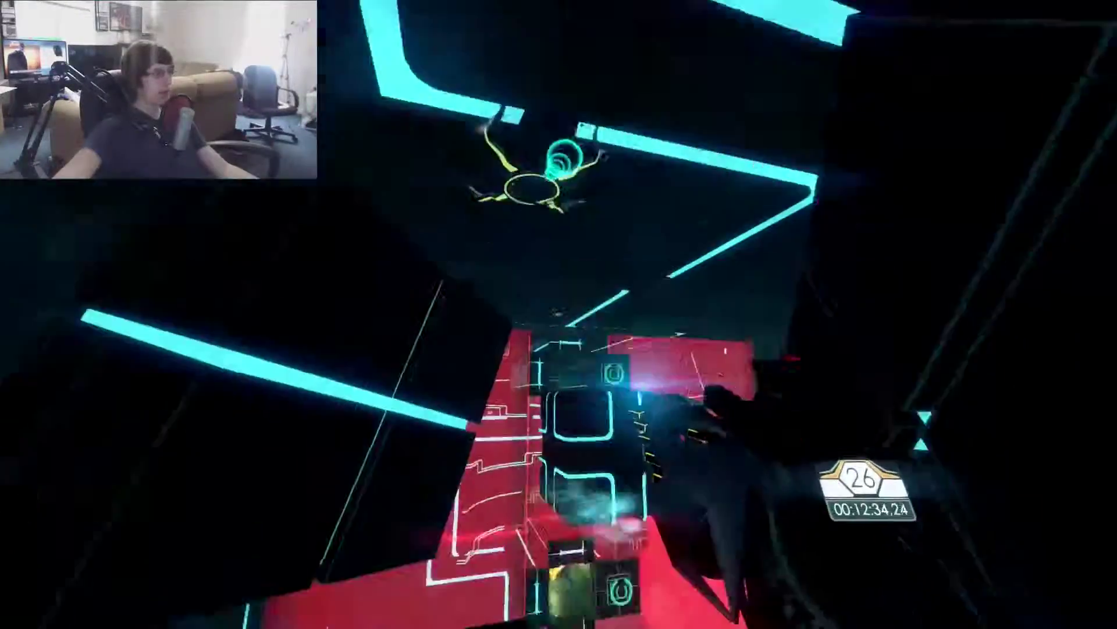
pyautogui.press('w')
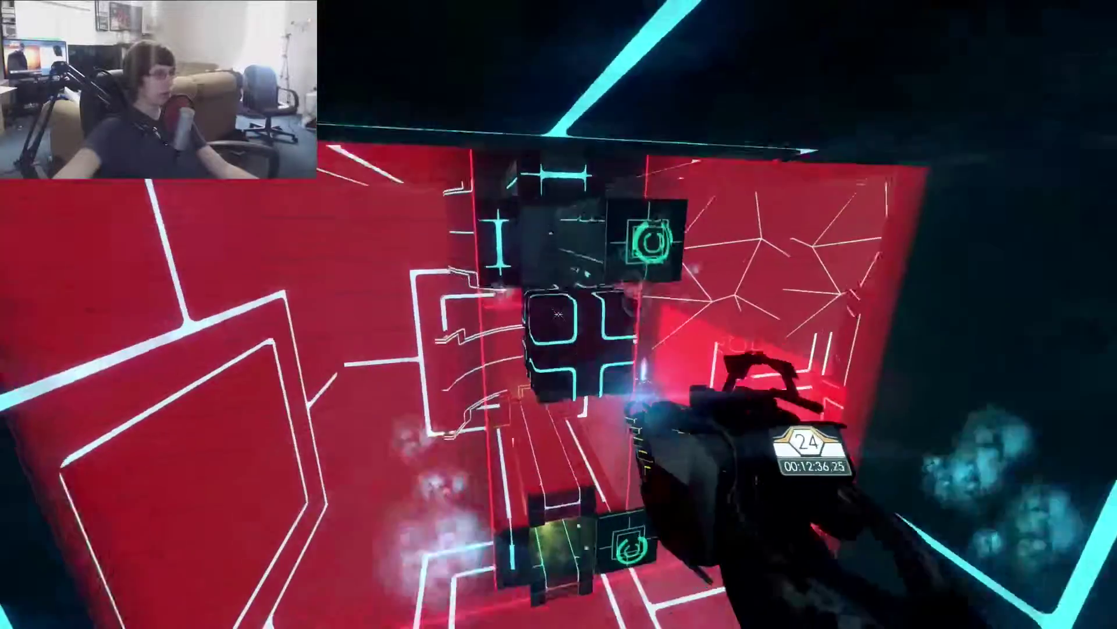
pyautogui.press('w')
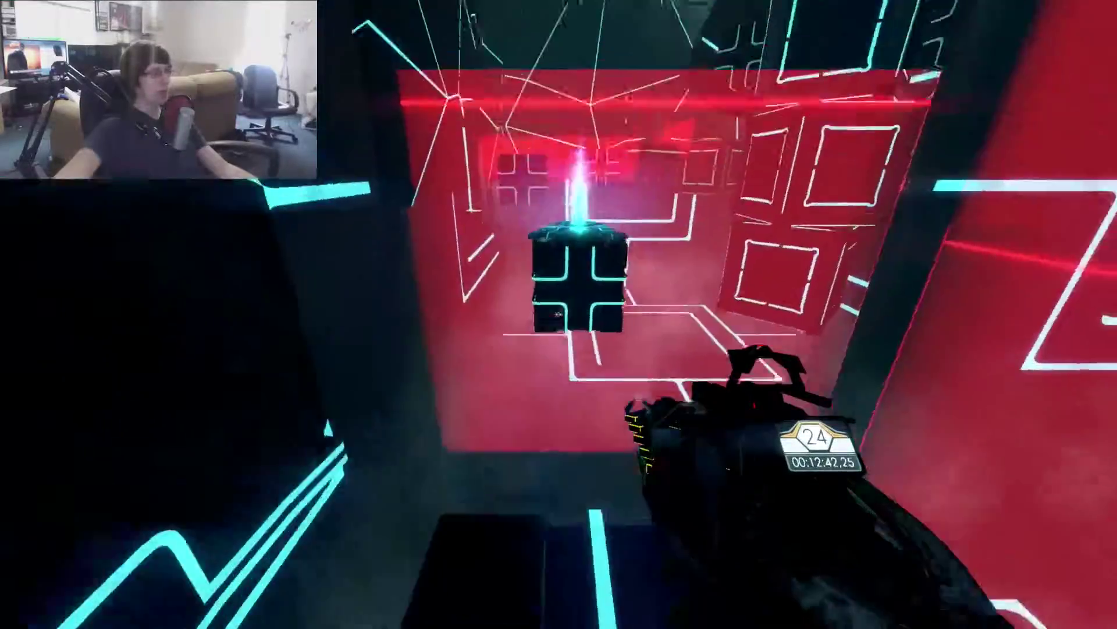
pyautogui.press('w')
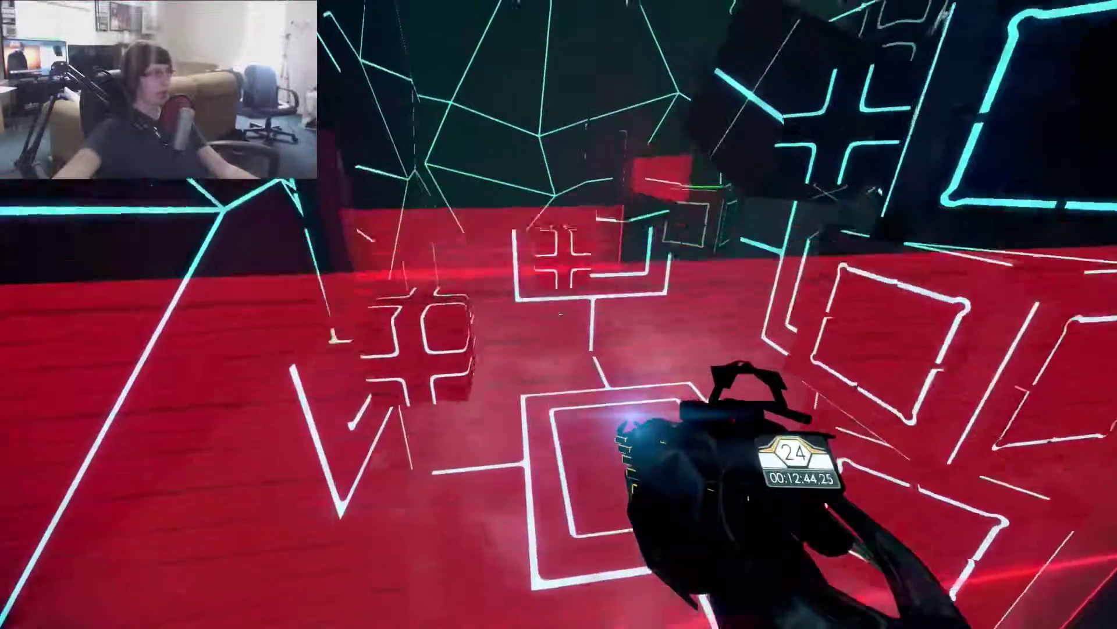